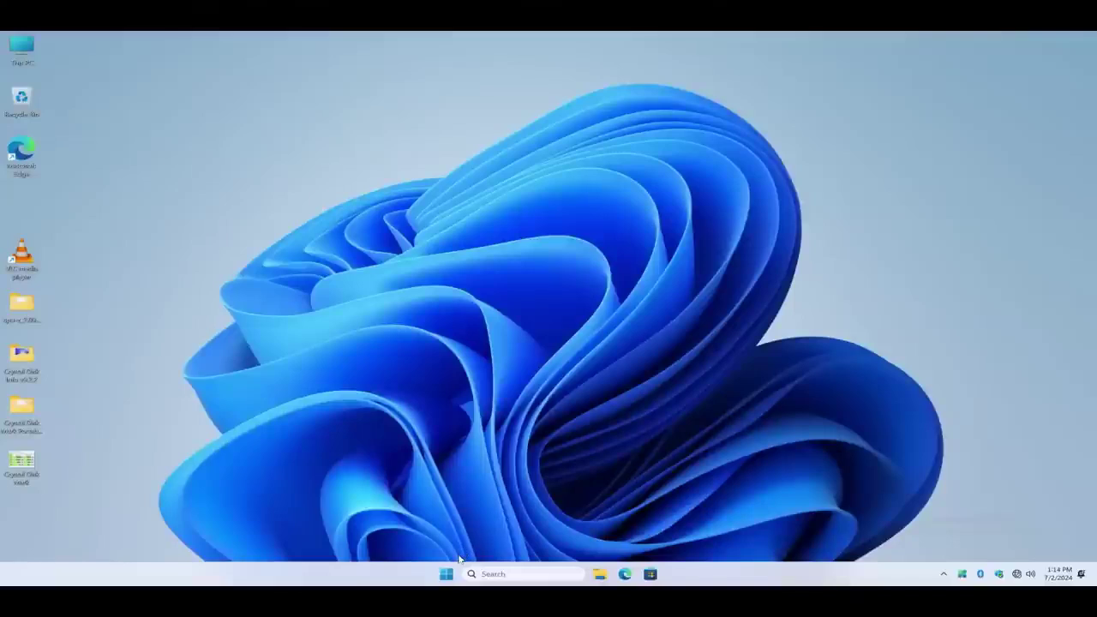
Check the two unknown PCI Devices in Device Manager, then close it.
right_click(446, 574)
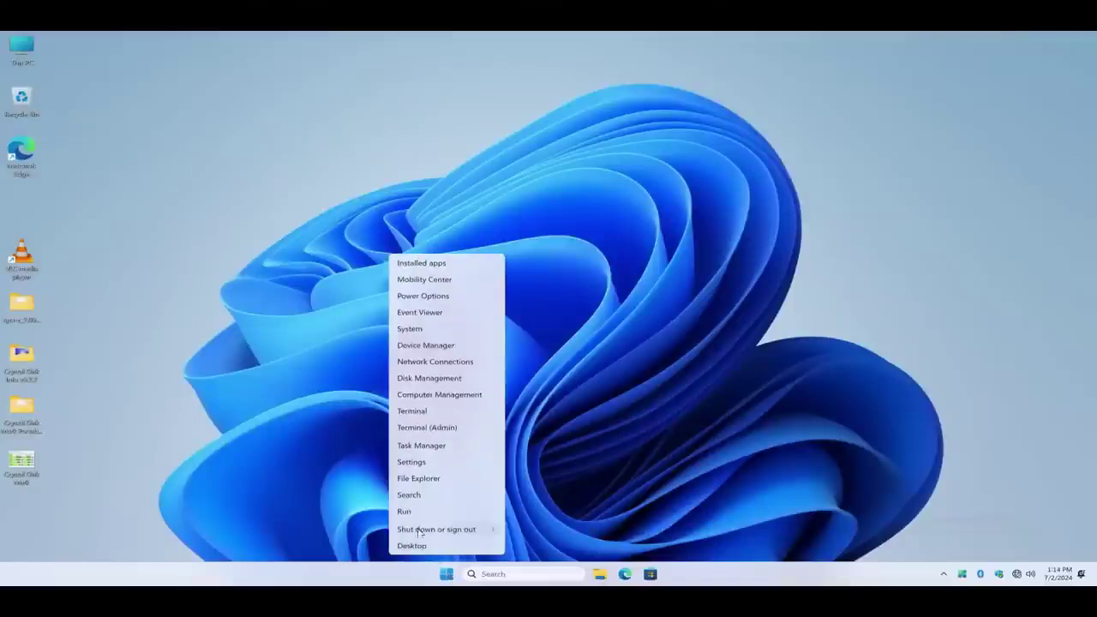
left_click(444, 343)
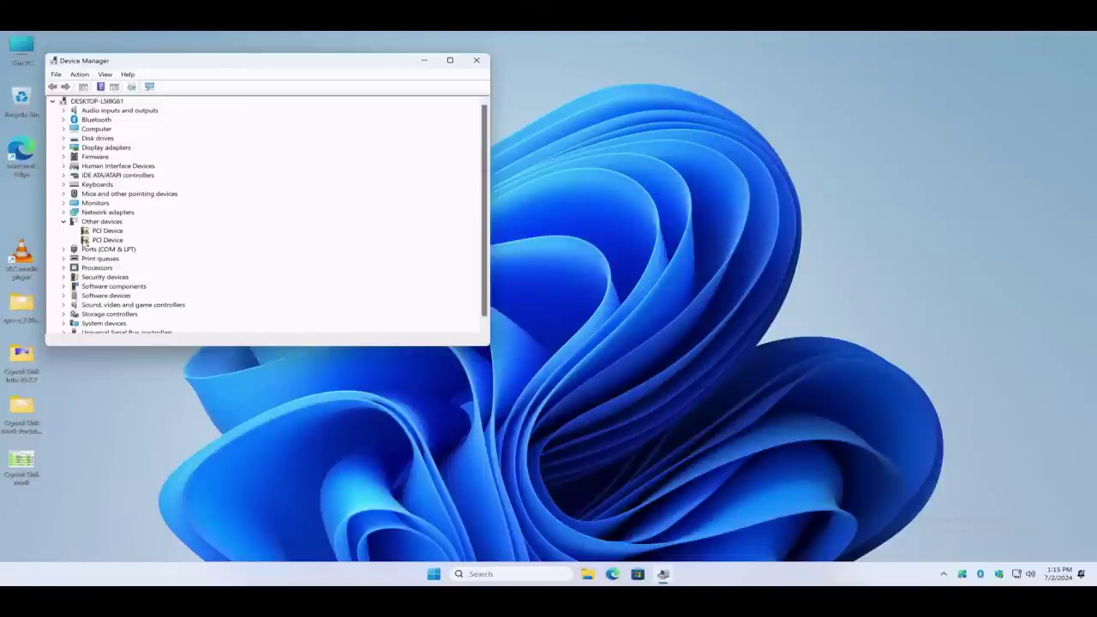
left_click(96, 232)
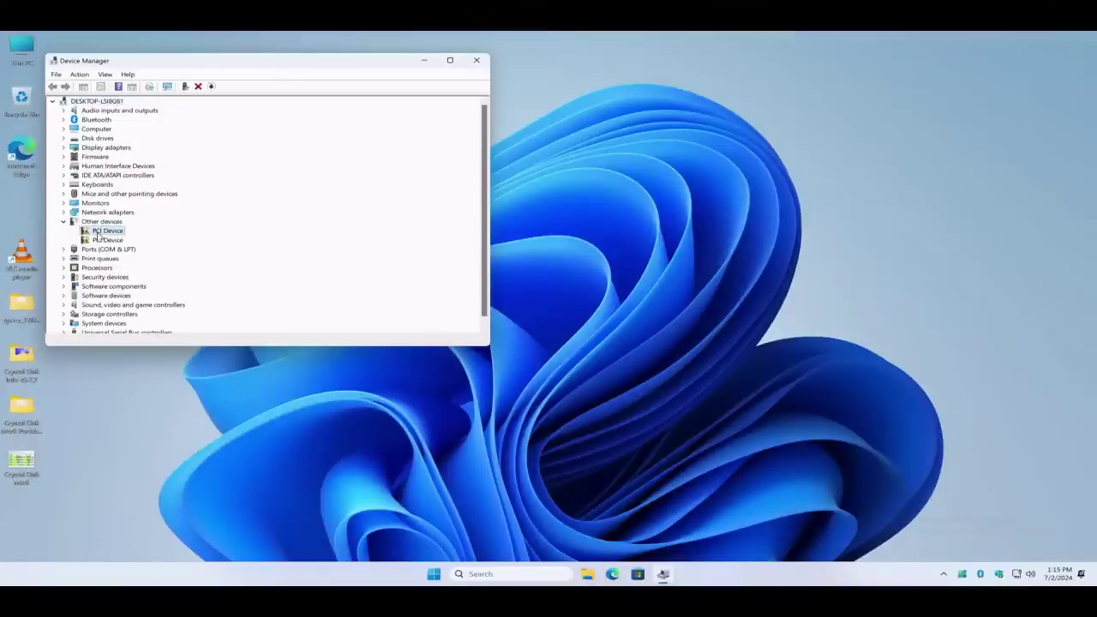
left_click(111, 242)
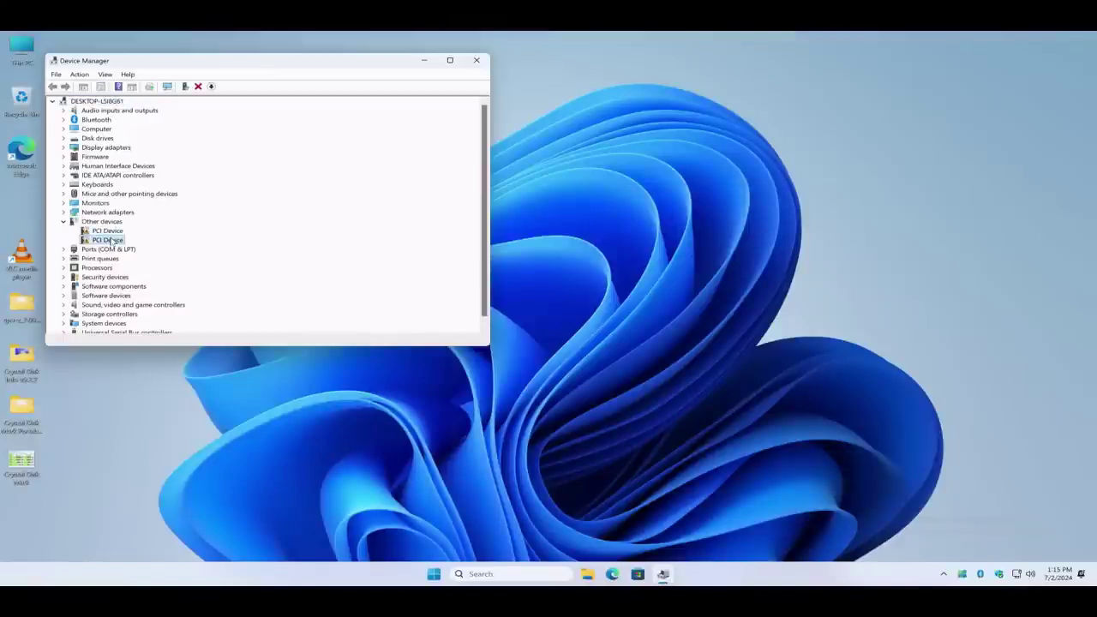
left_click(476, 62)
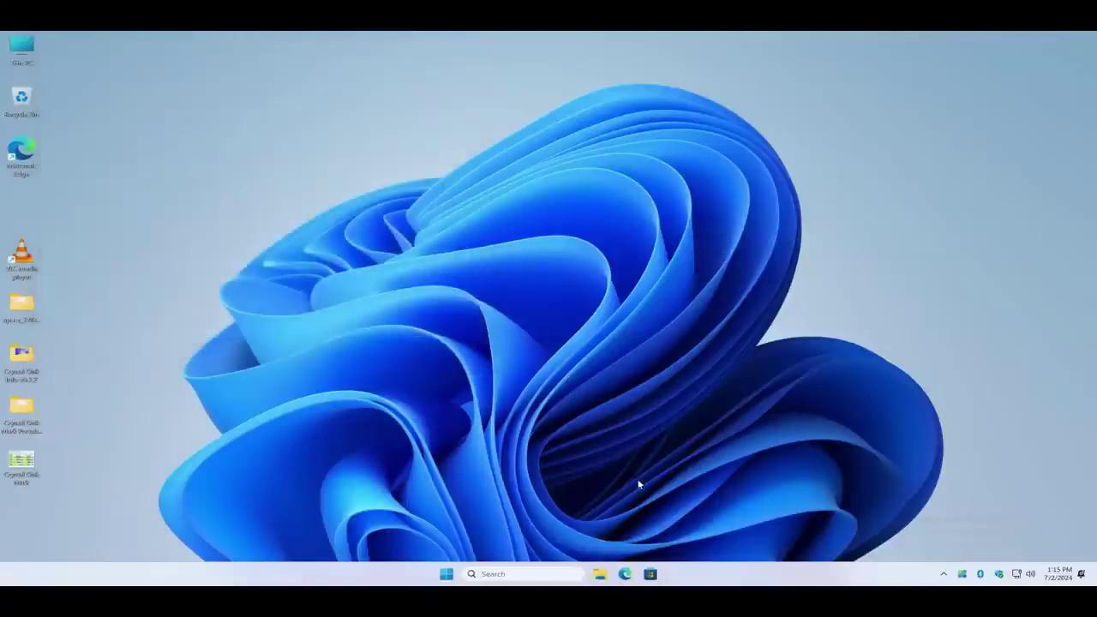
Go to Downloads in File Explorer and turn on file name extensions.
left_click(600, 573)
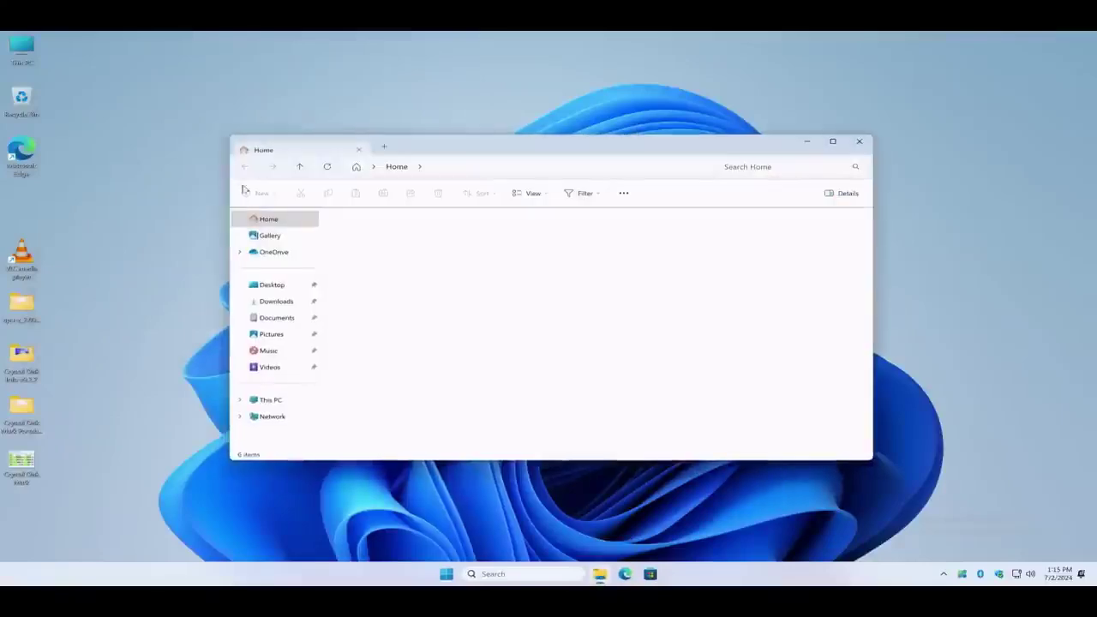
left_click(278, 301)
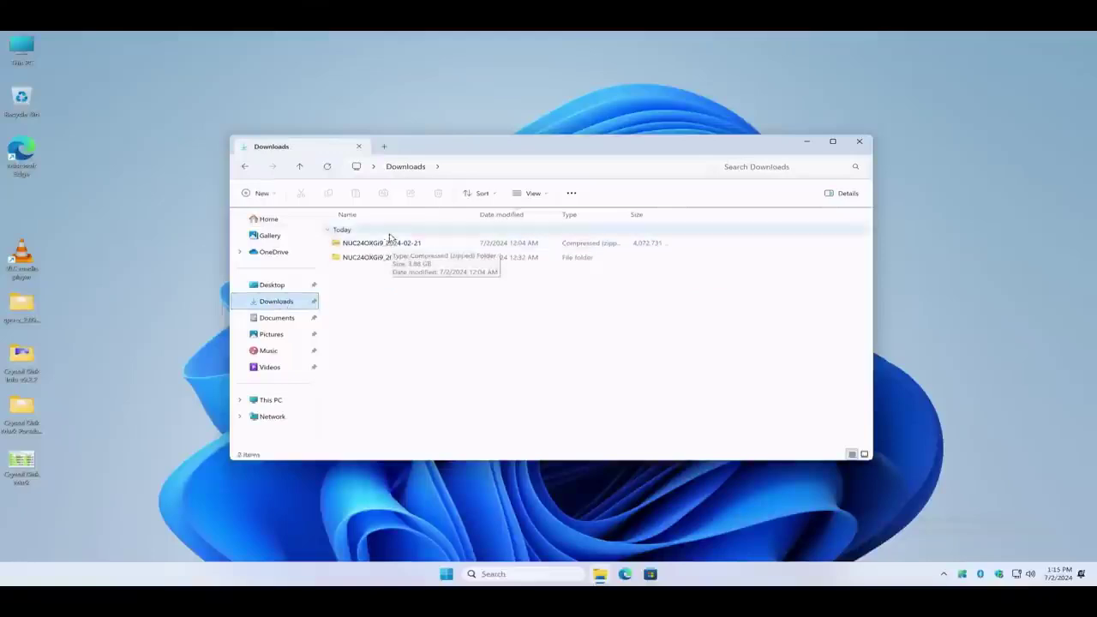
left_click(532, 196)
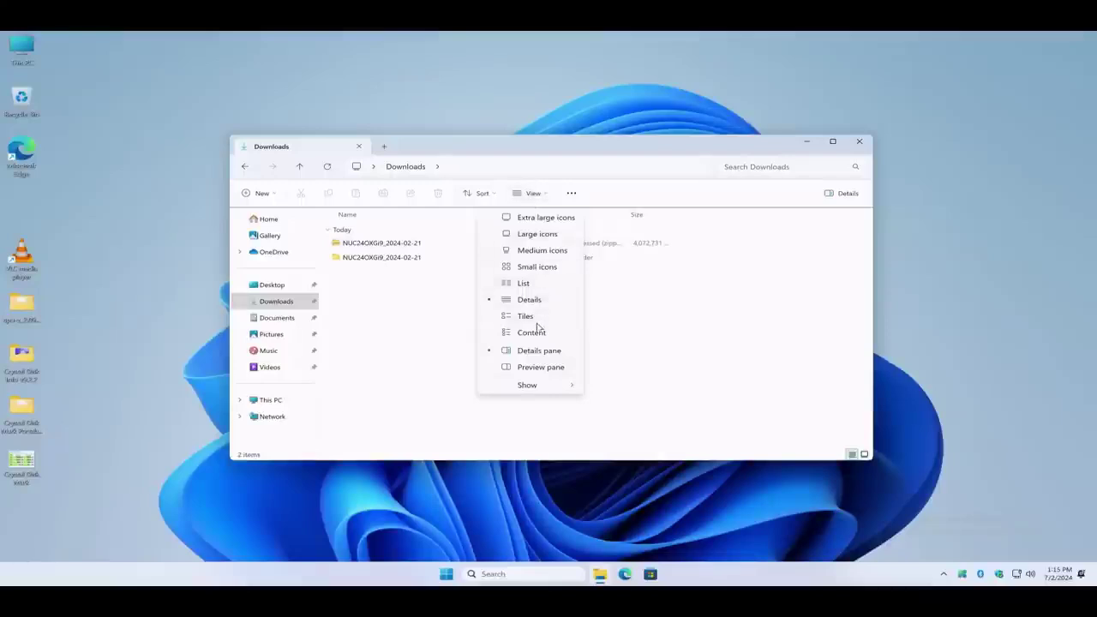
mouse_move(524, 385)
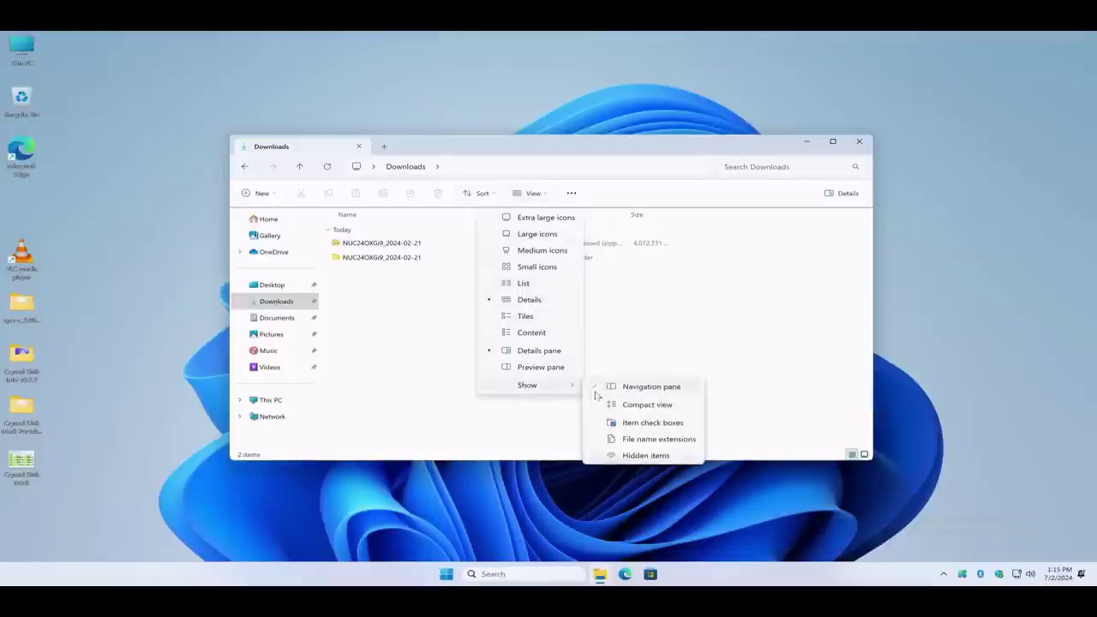
left_click(629, 438)
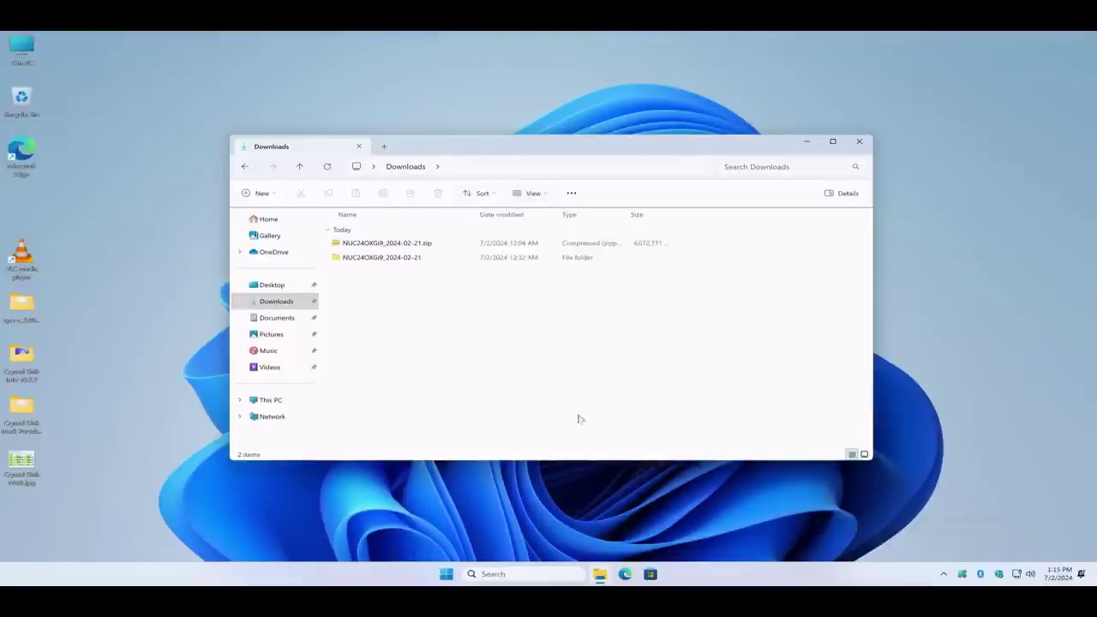
Open the extracted NUC24OXGi9_2024-02-21 folder.
left_click(392, 243)
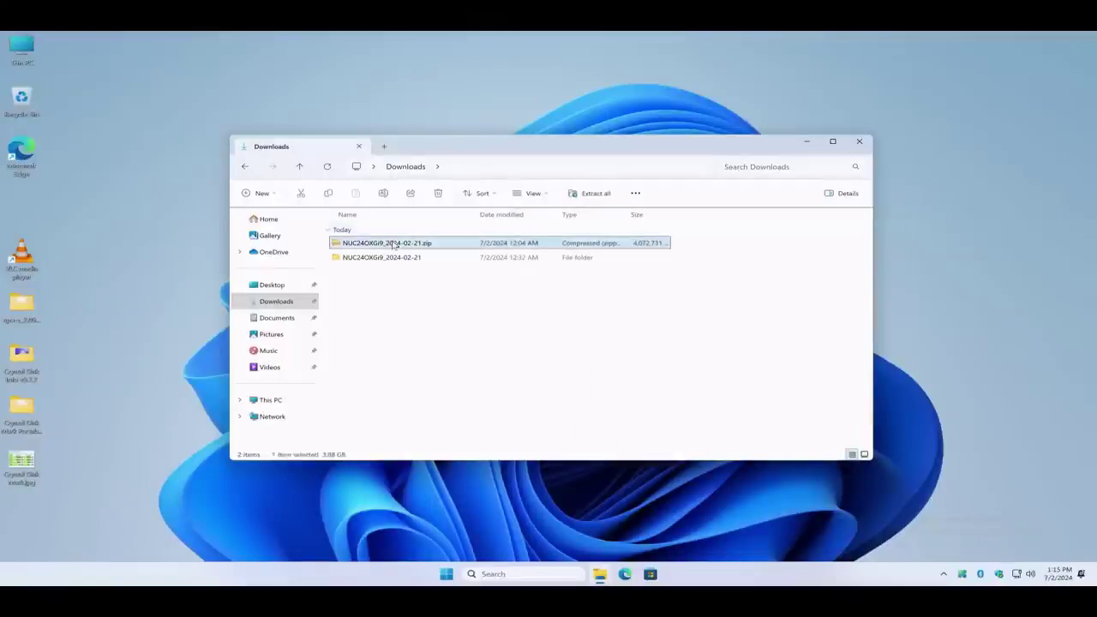
double_click(383, 258)
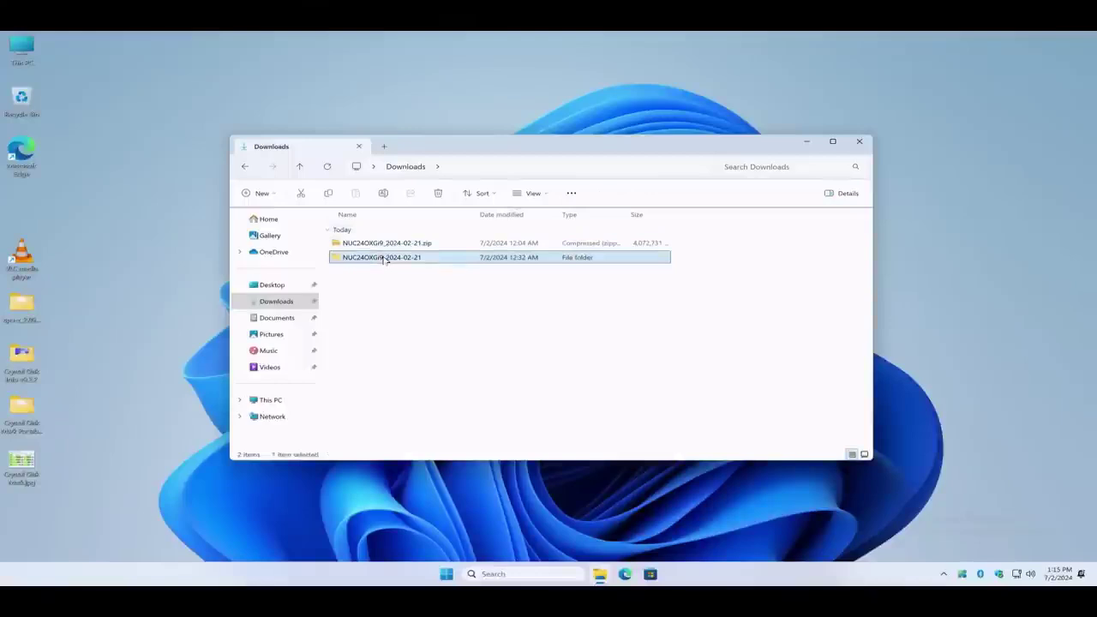
left_click(383, 258)
Look inside the Win11 driver folder, then return to NUC24OXGi9_2024-02-21.
left_click(385, 303)
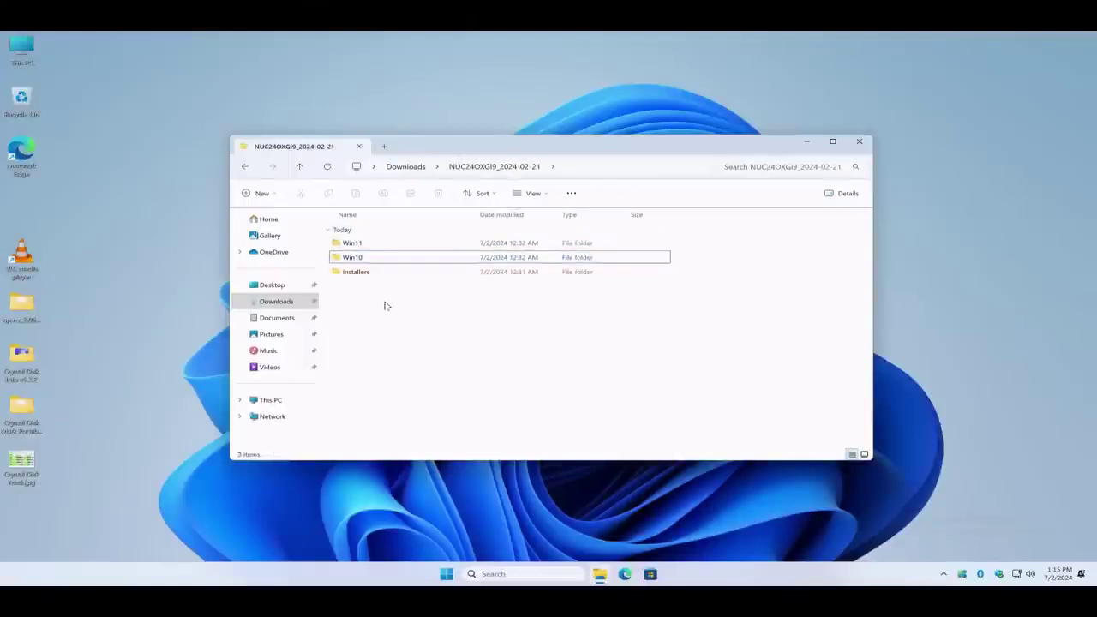
left_click(362, 257)
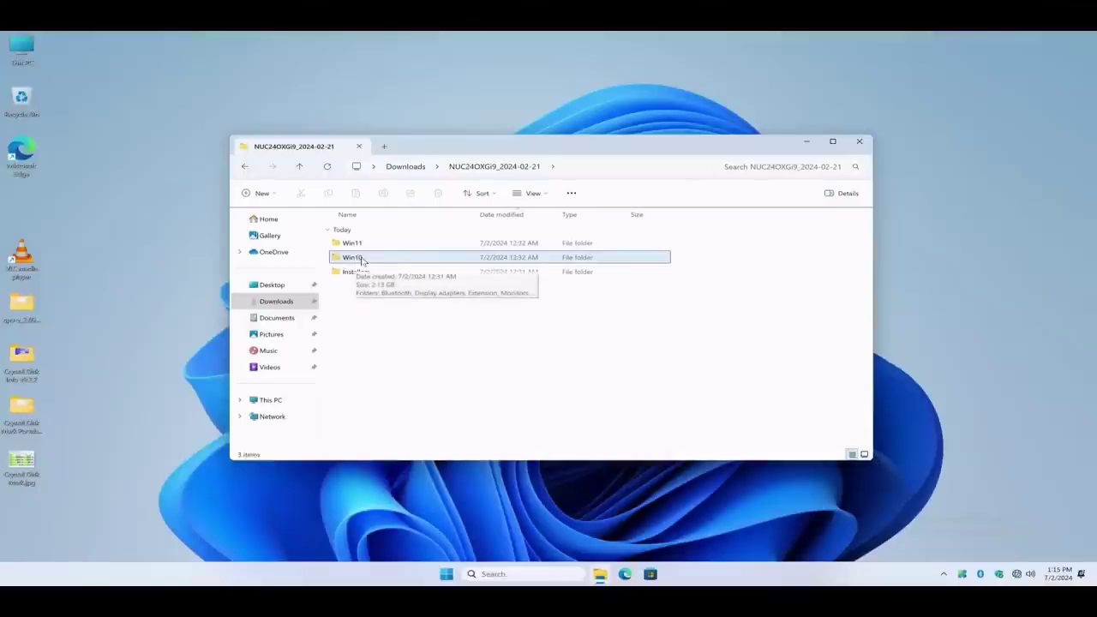
key("Up")
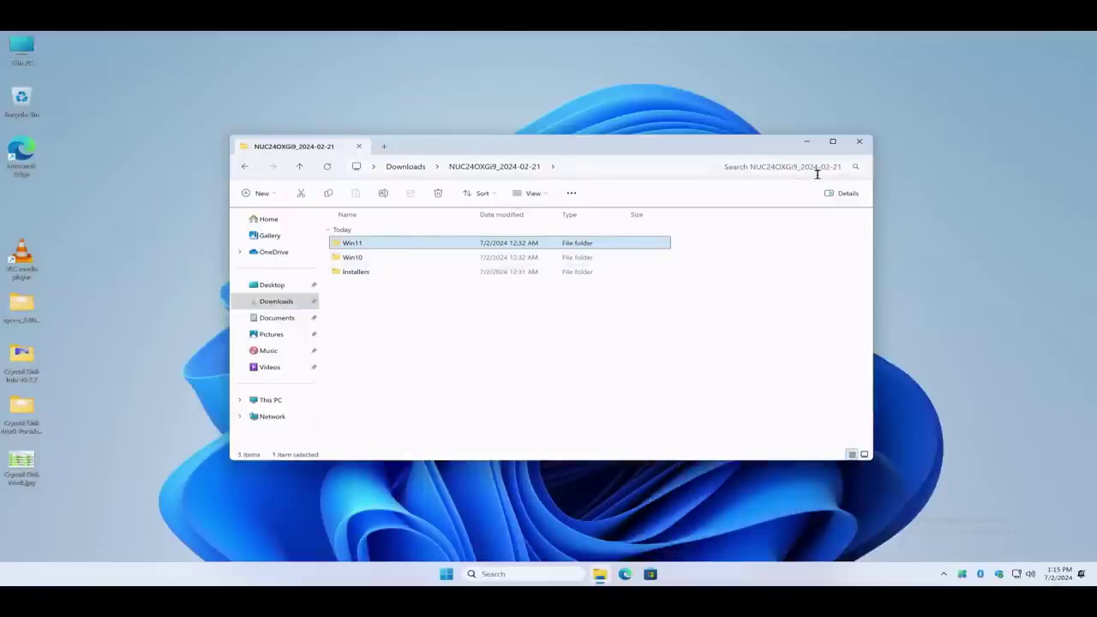
double_click(383, 246)
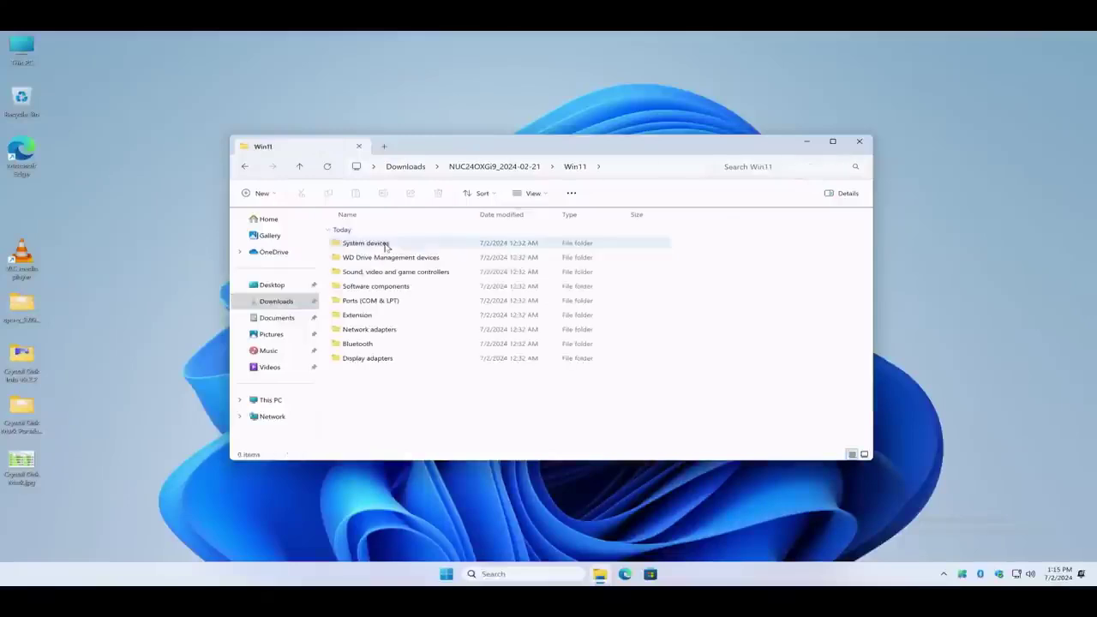
left_click(244, 166)
Browse the Win10 and Installers folders, then close File Explorer.
left_click(347, 257)
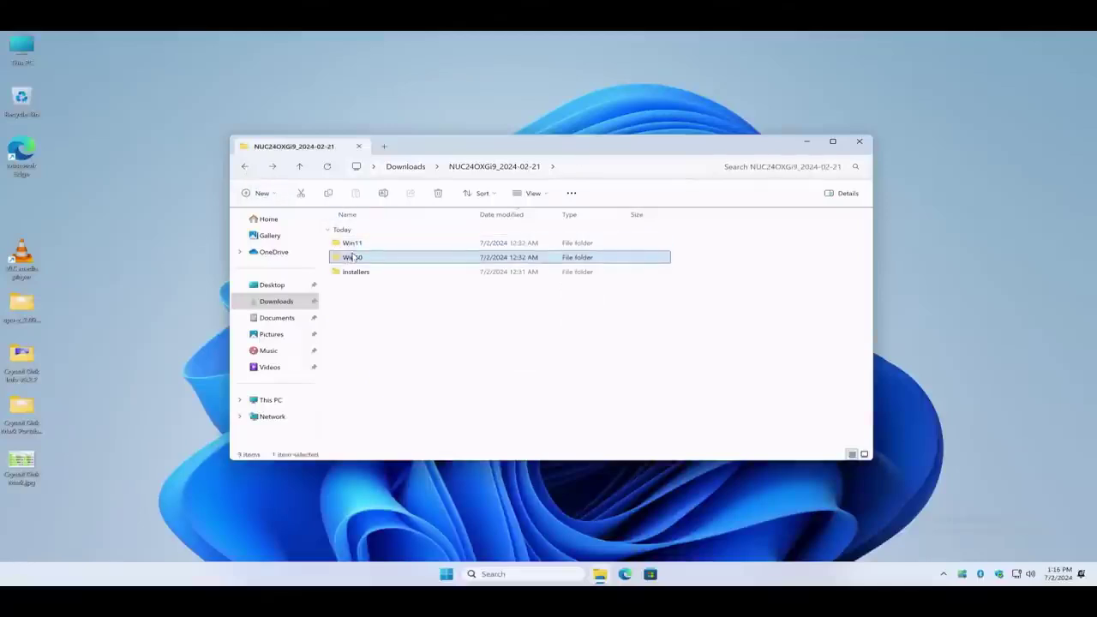
double_click(363, 256)
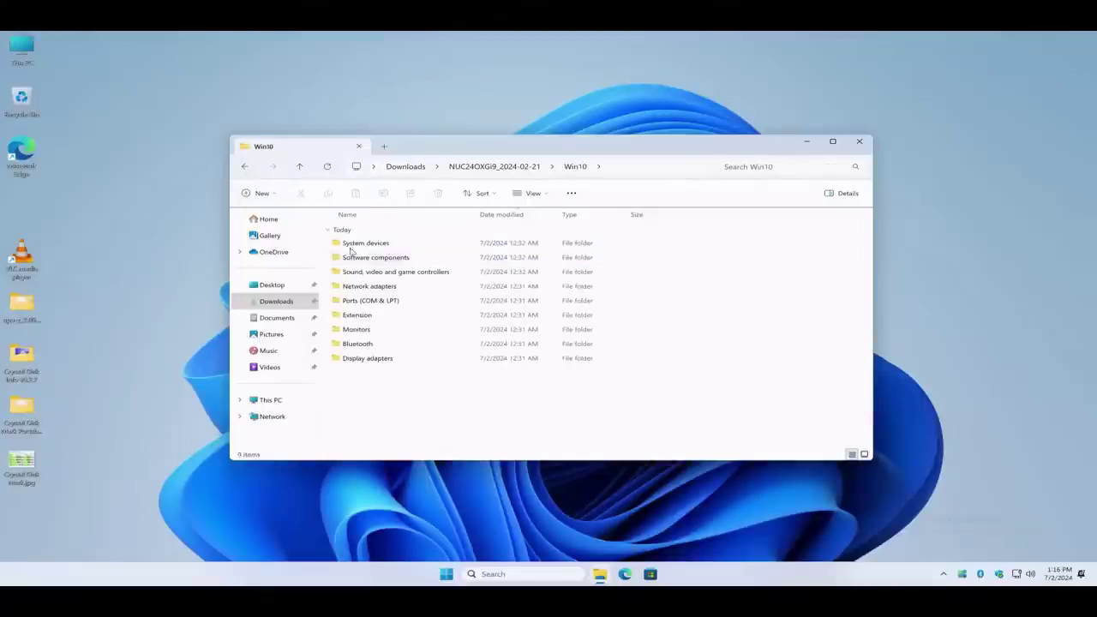
left_click(246, 168)
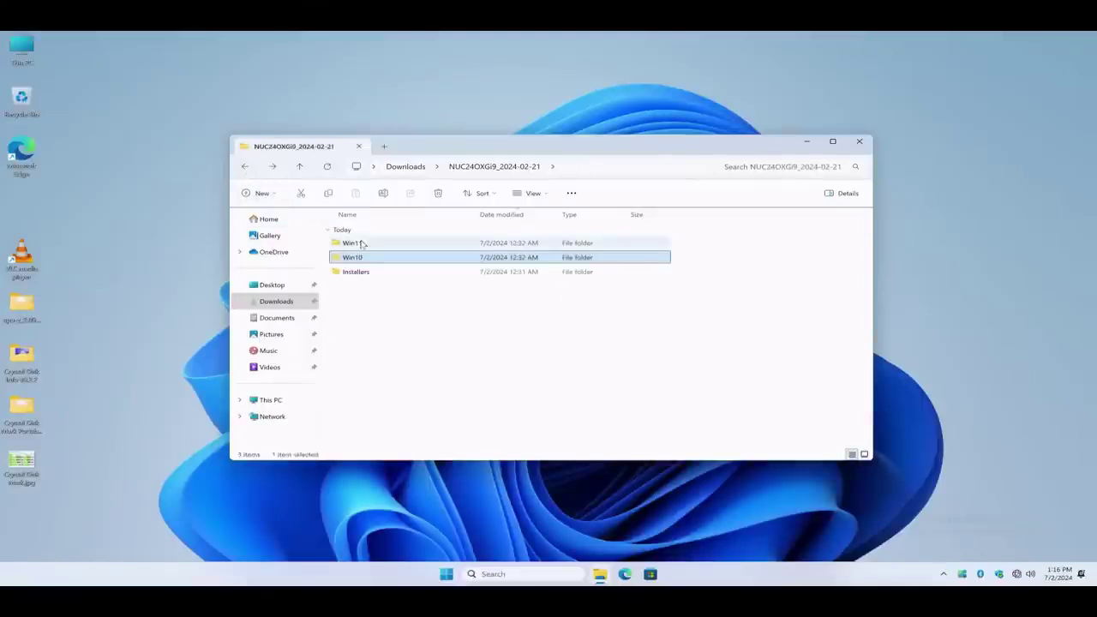
left_click(356, 272)
double_click(356, 272)
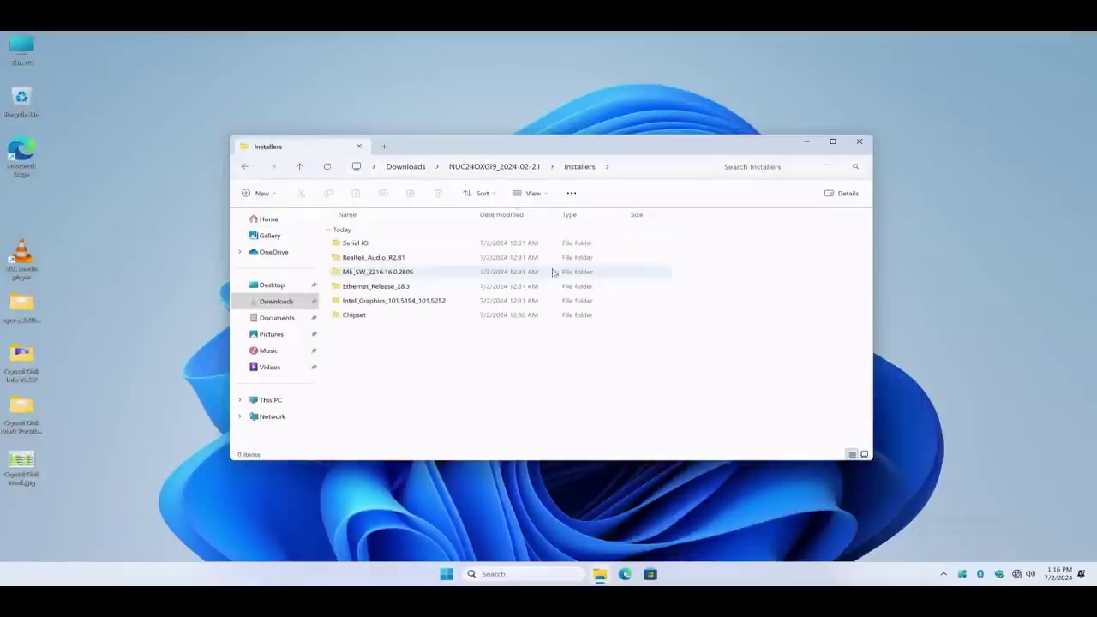
left_click(859, 142)
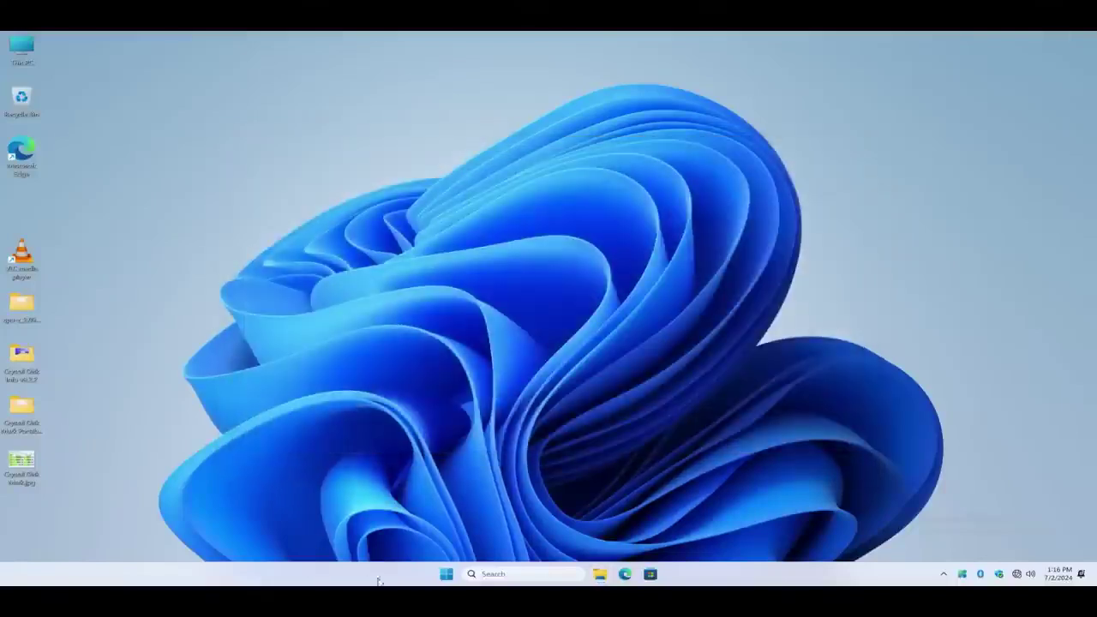
Reopen Device Manager and open the first unknown PCI Device's properties.
right_click(446, 574)
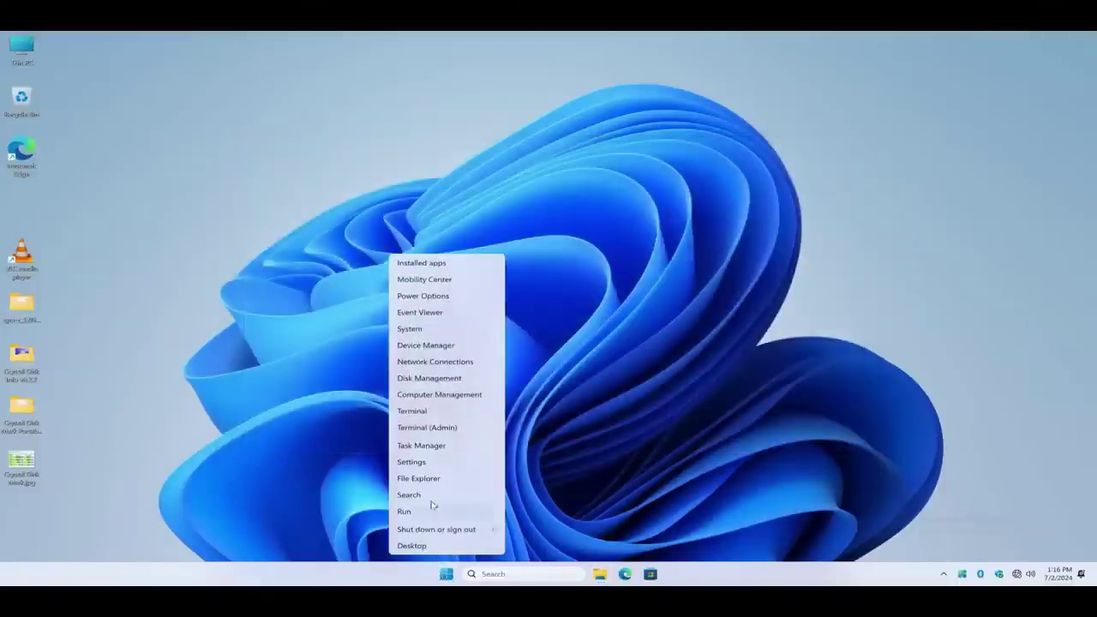
left_click(426, 344)
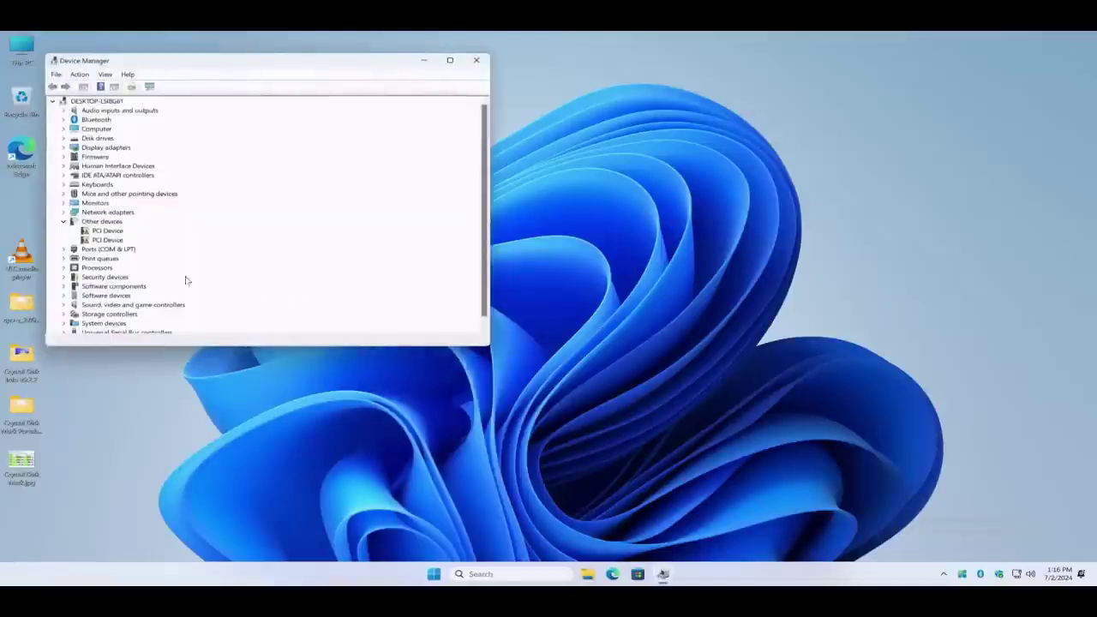
left_click(108, 231)
double_click(114, 235)
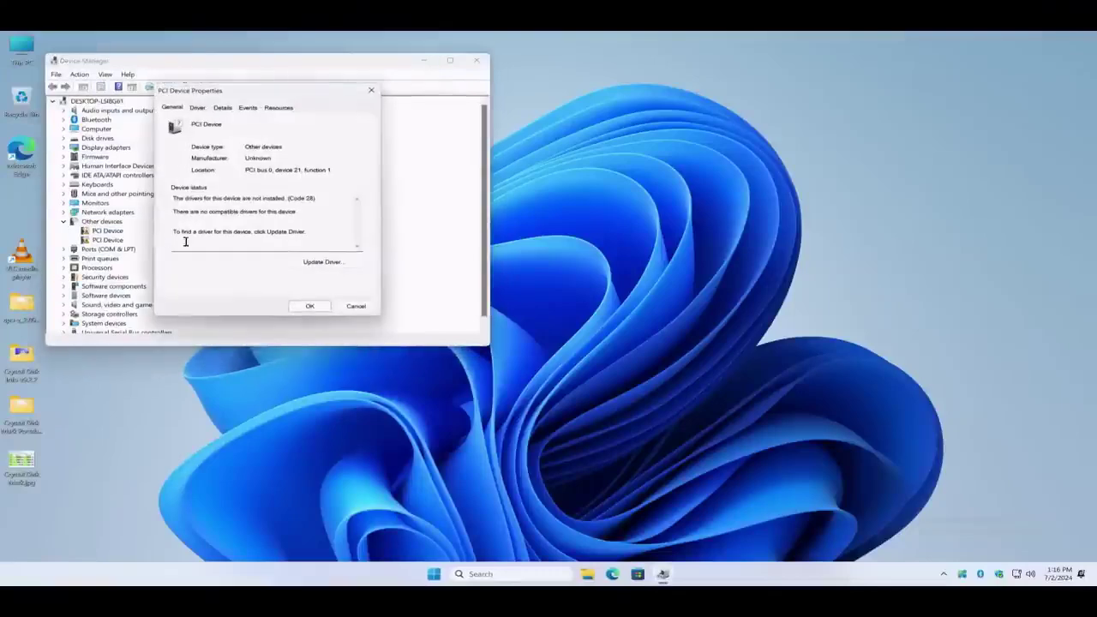
Search the NUC24OXGi9_2024-02-21 folder for the PCI Device's driver.
left_click(334, 264)
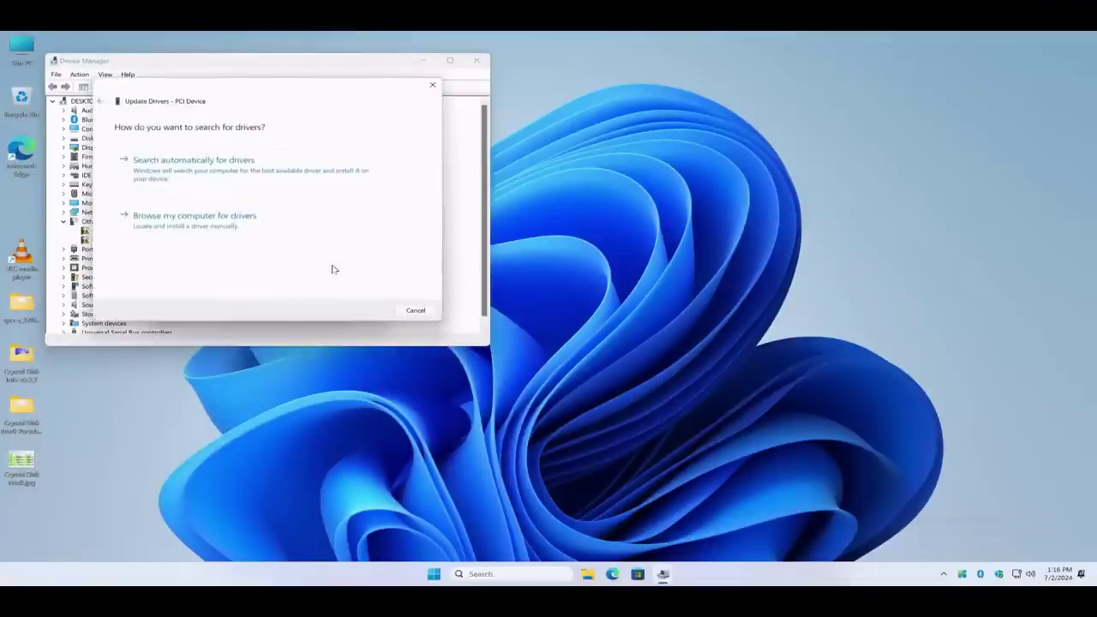
left_click(245, 235)
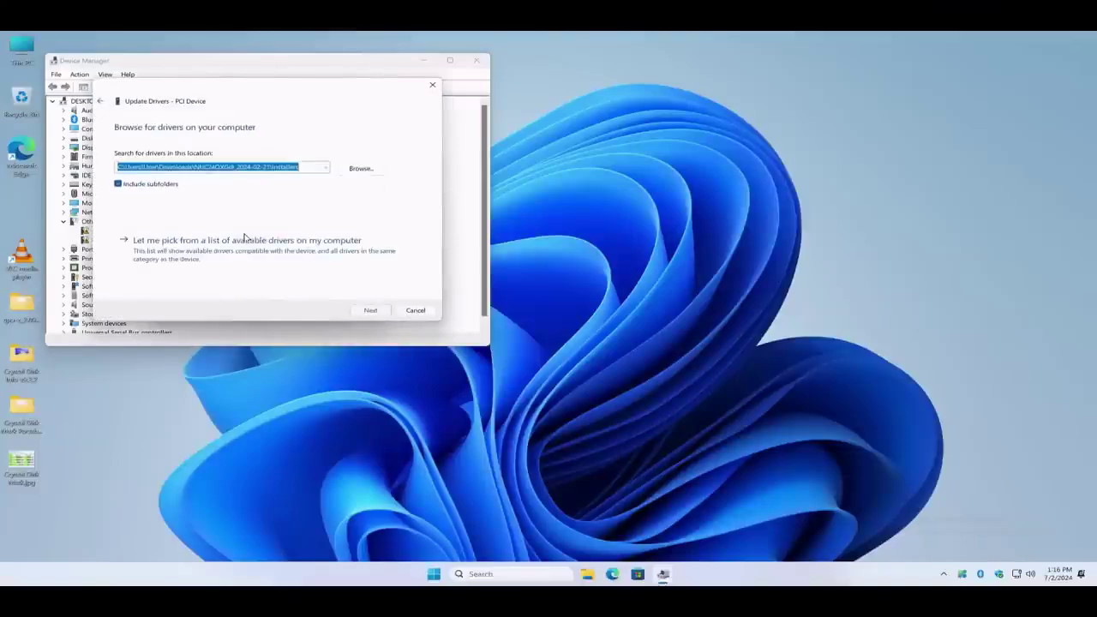
left_click(361, 172)
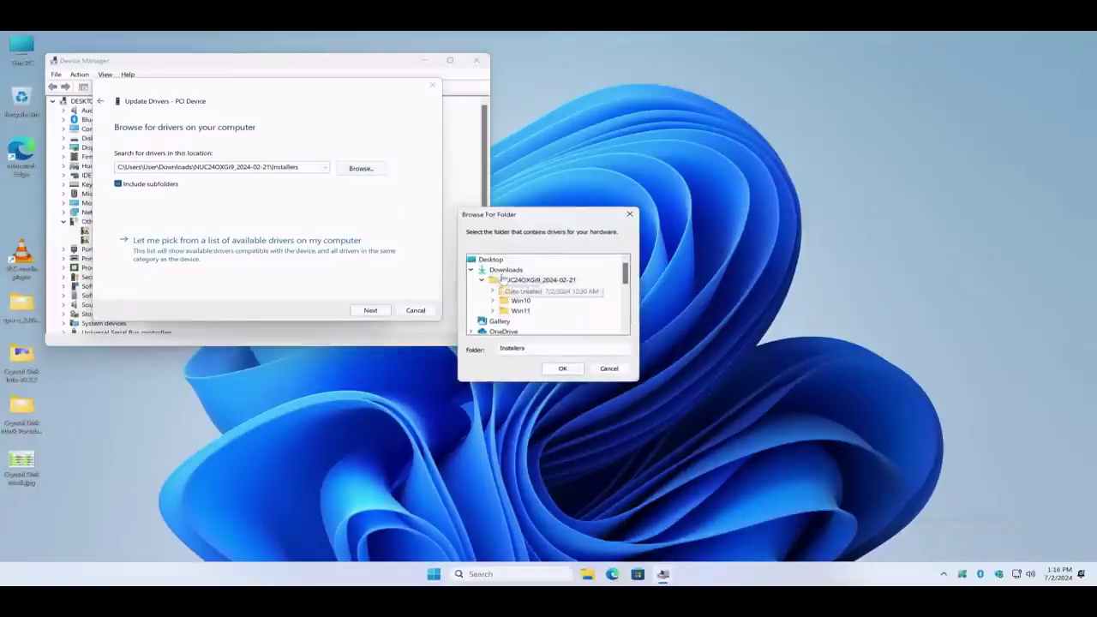
left_click(537, 279)
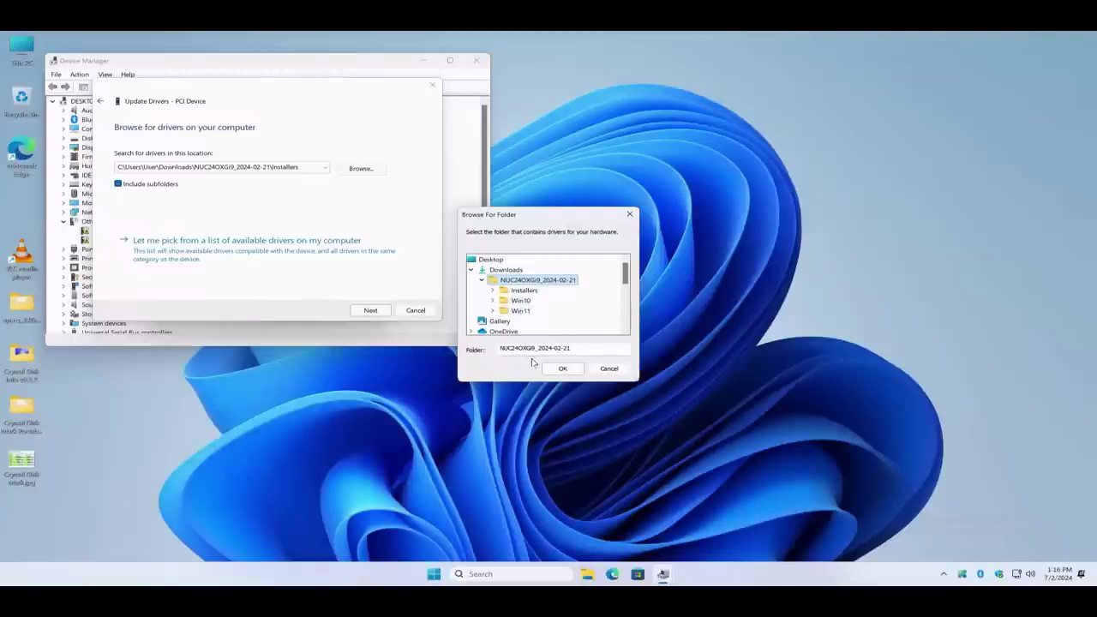
left_click(562, 368)
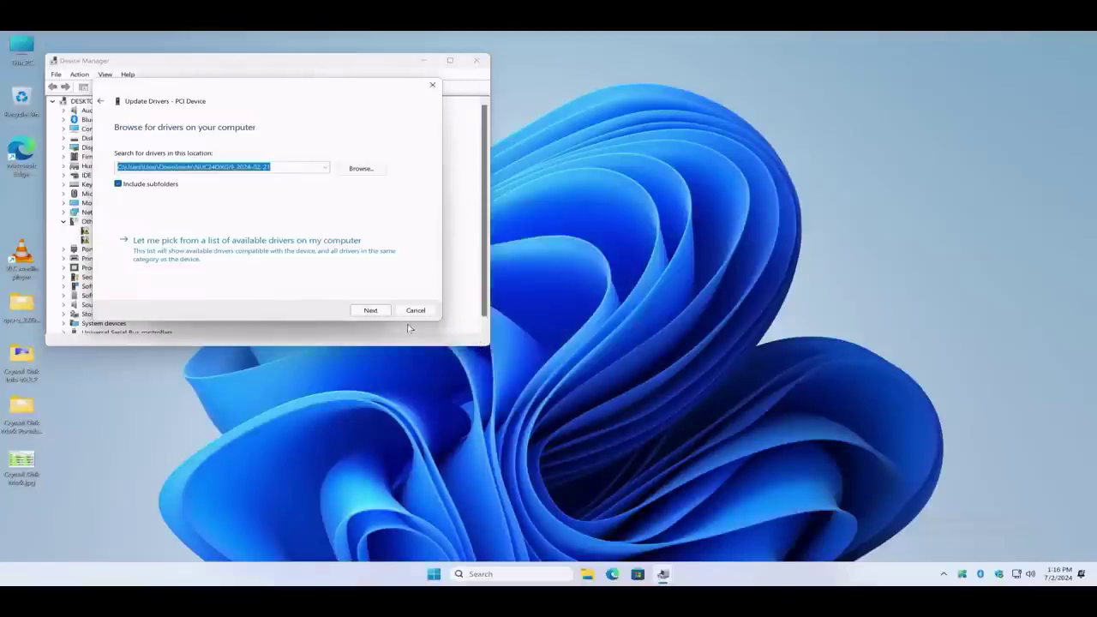
left_click(385, 313)
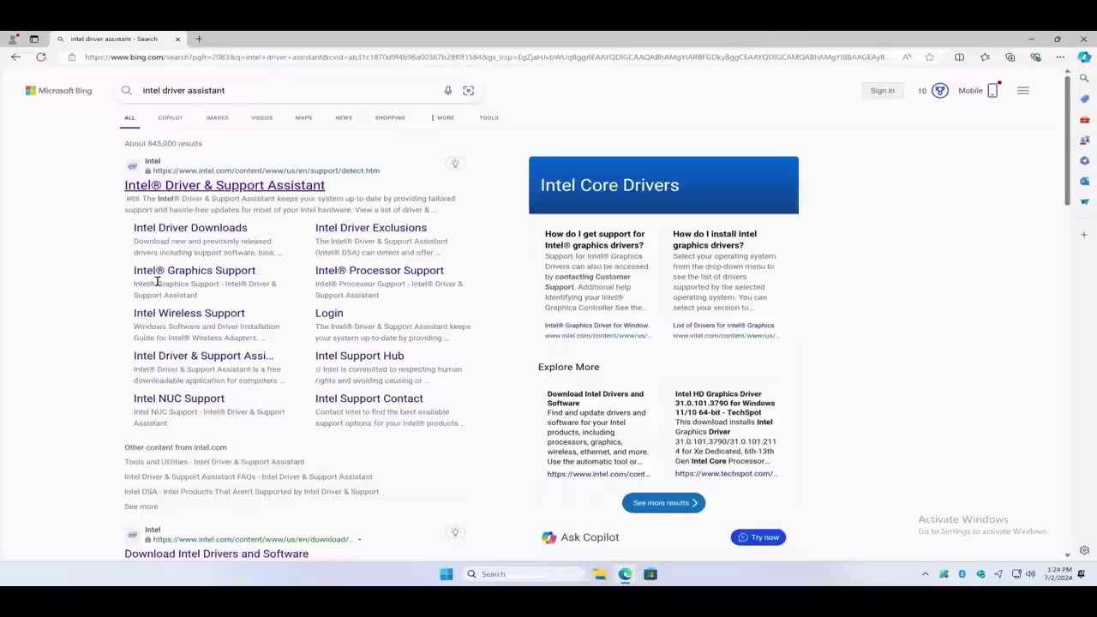
Open Intel's Driver & Support Assistant page and download Intel-Driver-and-Support-Assistant-Installer.exe.
left_click(296, 190)
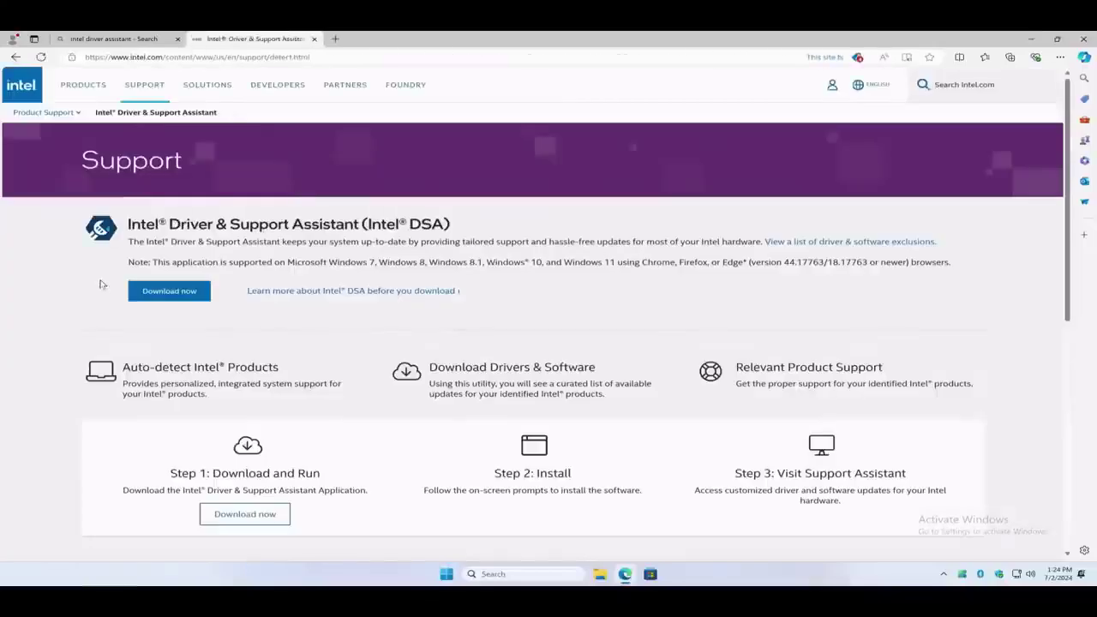
left_click(154, 291)
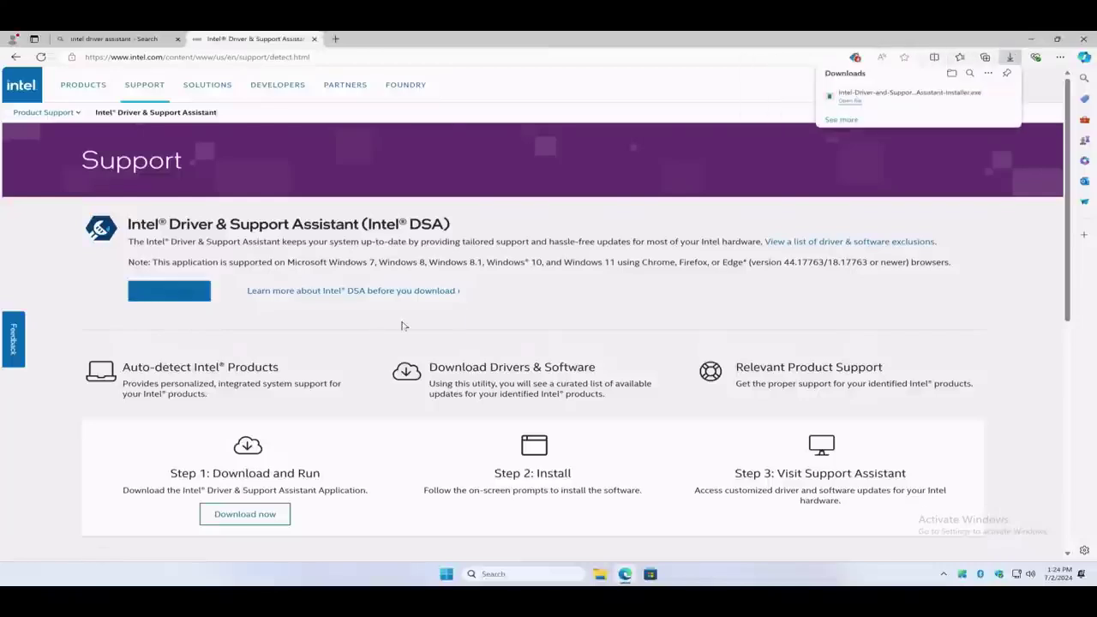
Install Intel DSA 24.3.26.8, accepting the licence and declining the improvement program, then launch it.
left_click(849, 98)
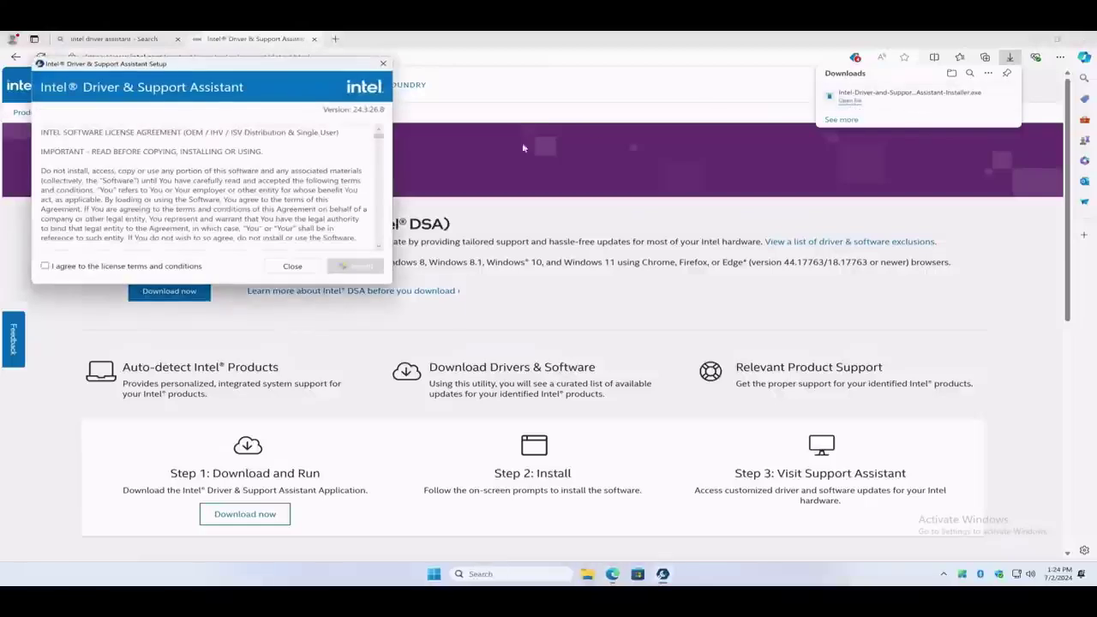
left_click(107, 267)
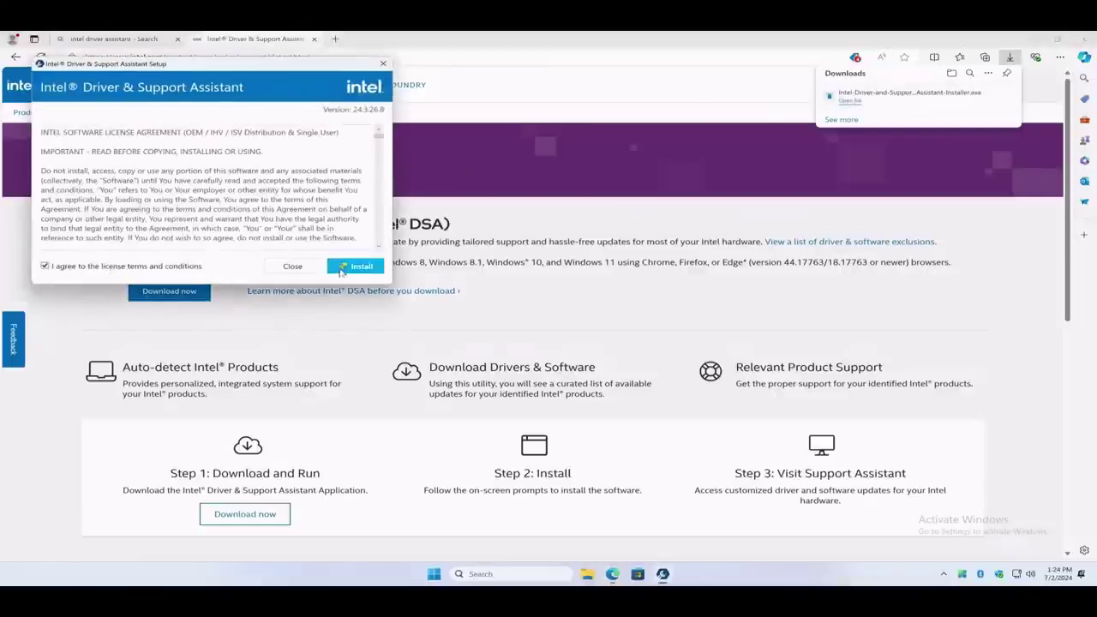
left_click(338, 267)
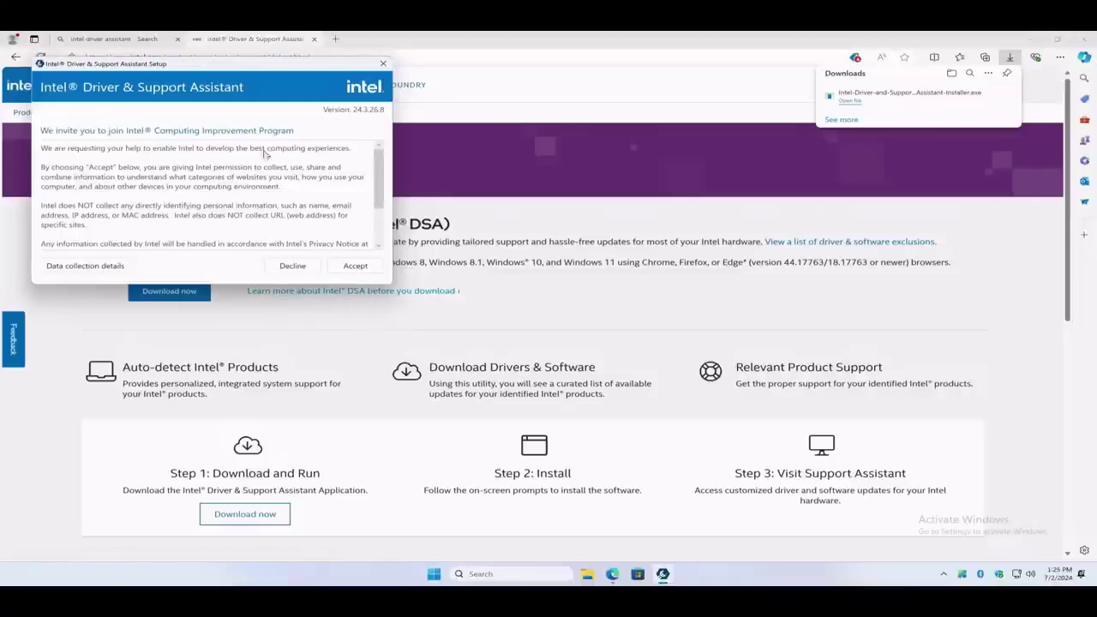
left_click(291, 266)
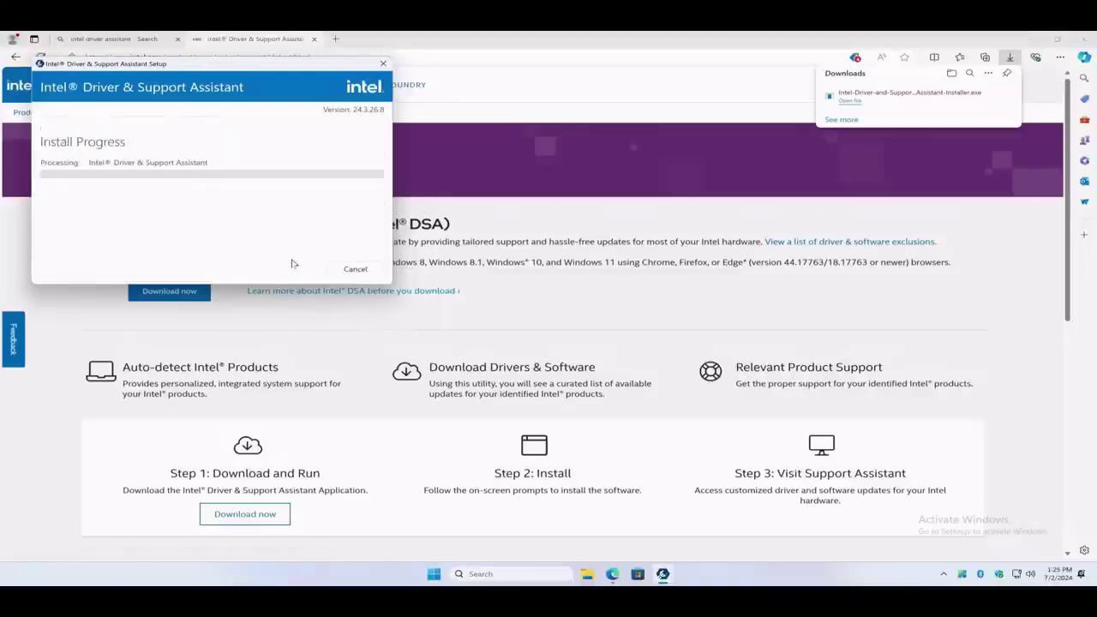
left_click(467, 387)
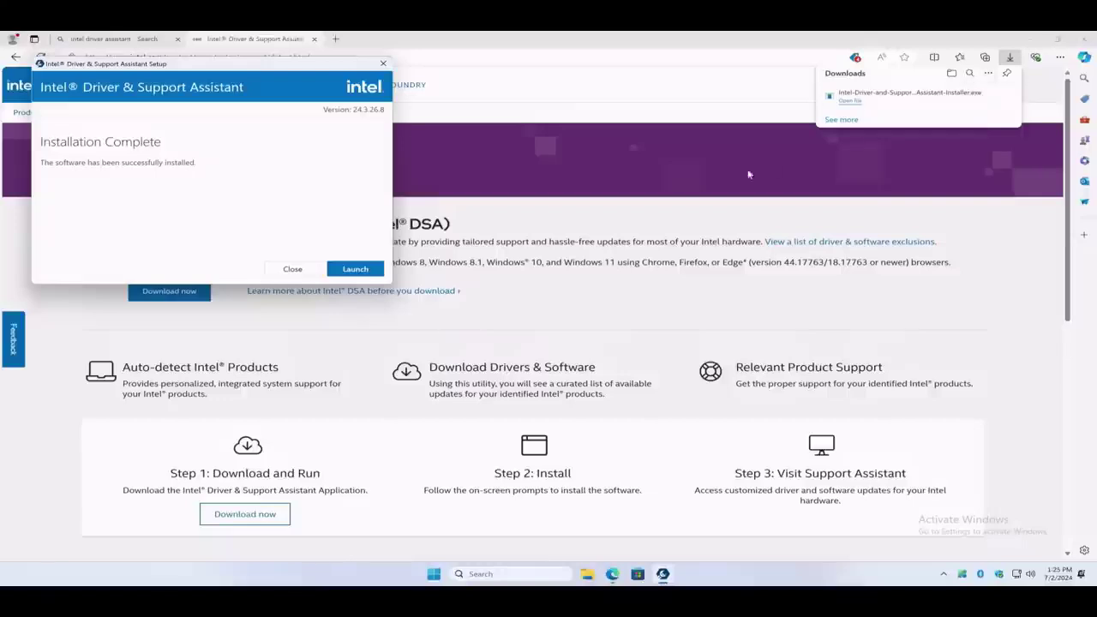
left_click(358, 272)
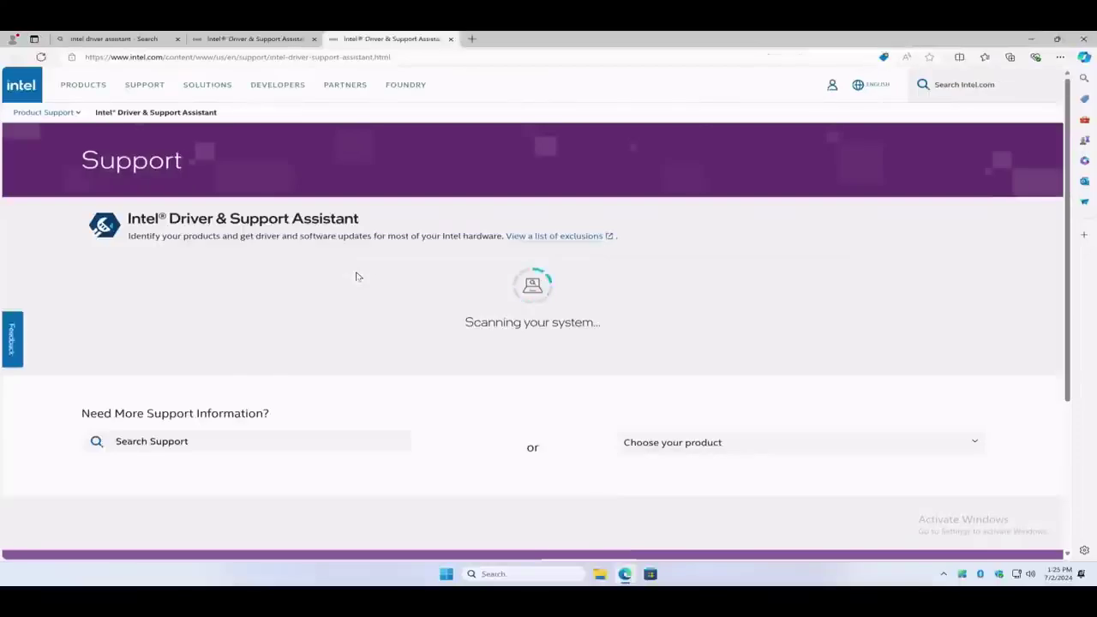
Close the two leftover tabs, review the two available updates, and download both.
left_click(177, 39)
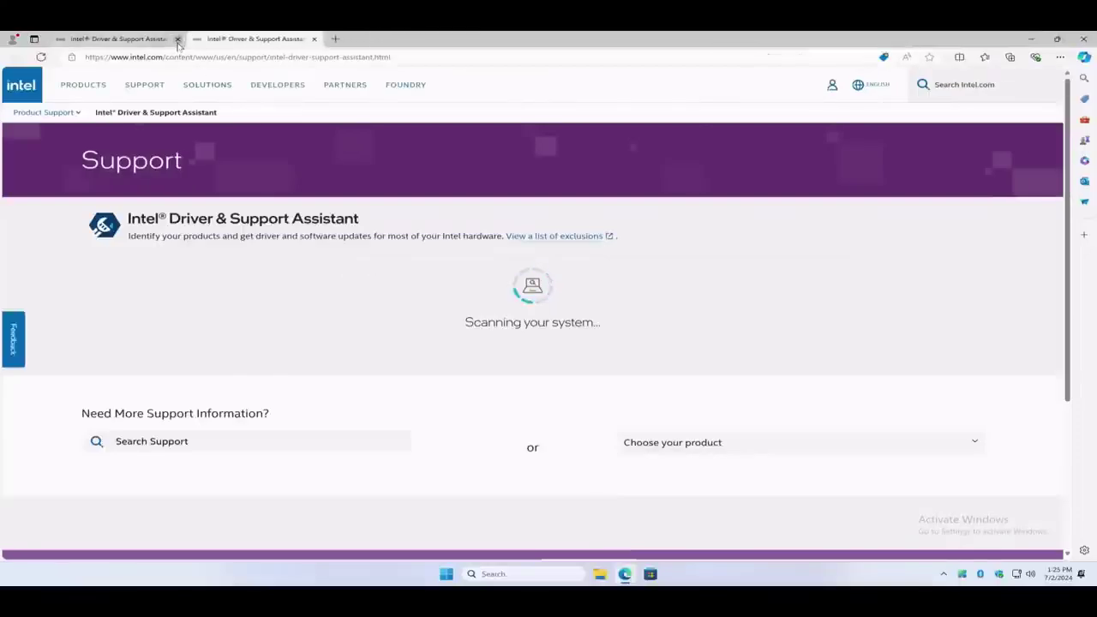
left_click(178, 40)
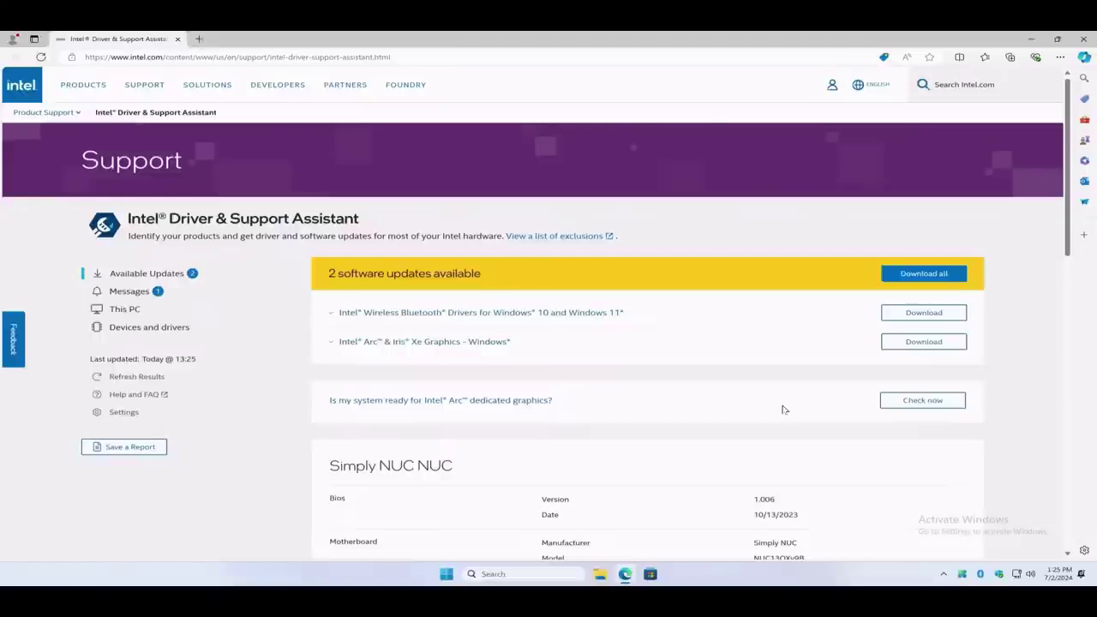
scroll(725, 343, "down", 2)
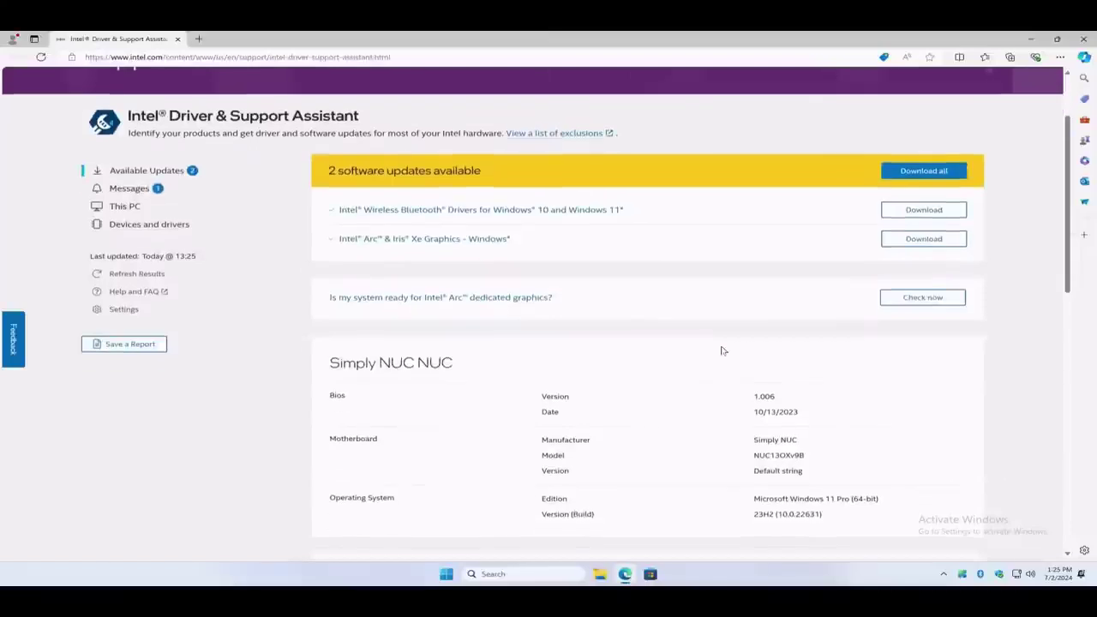
scroll(724, 350, "down", 6)
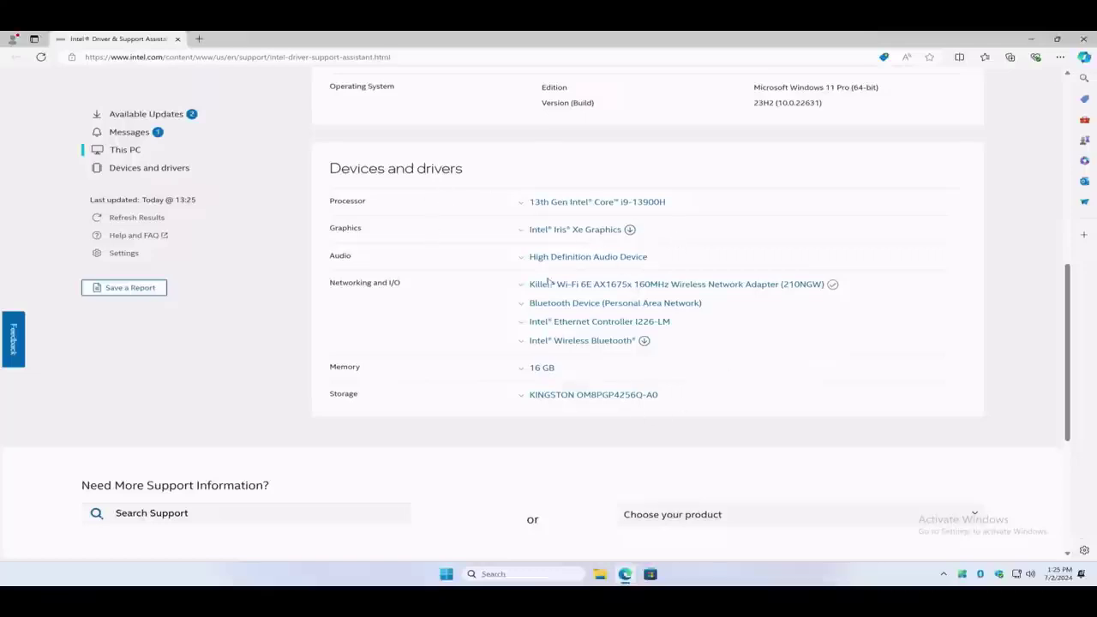
scroll(690, 379, "up", 5)
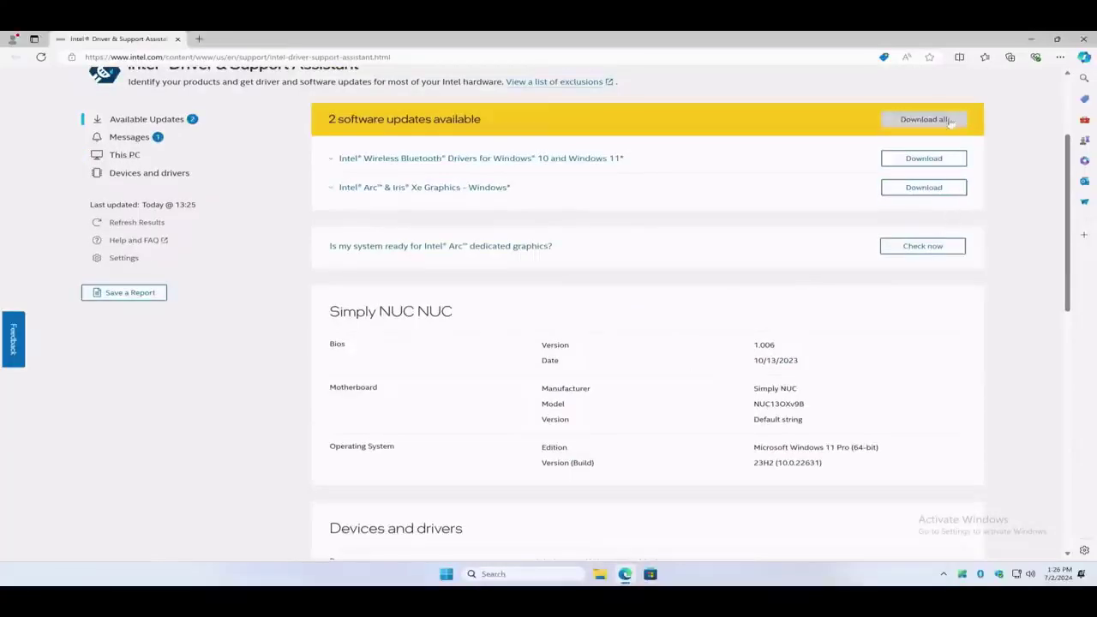
left_click(950, 122)
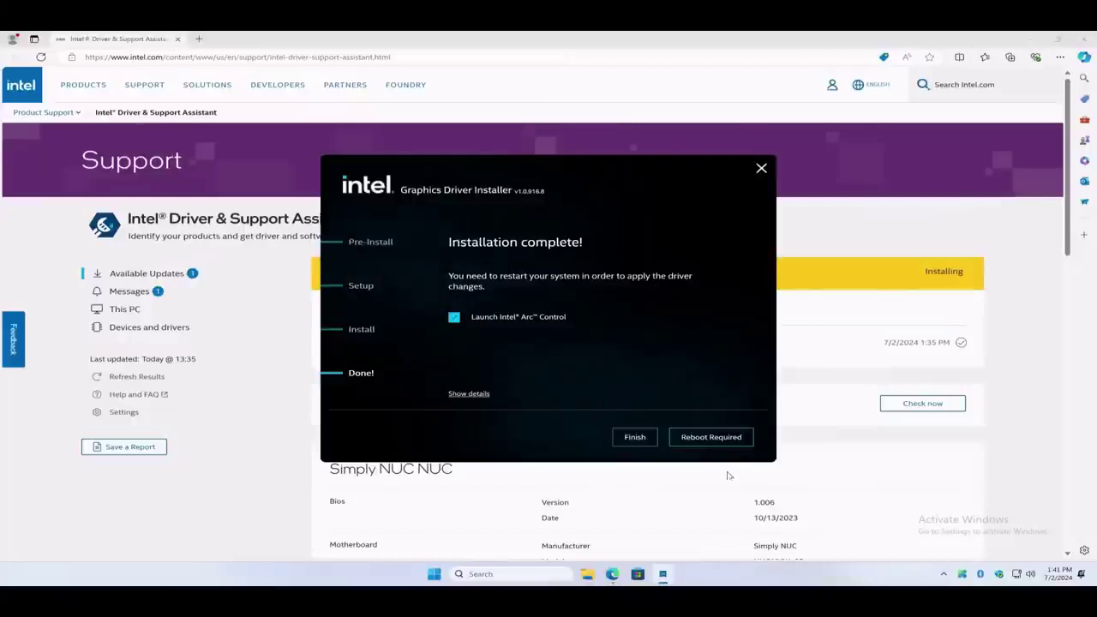
Restart Windows to apply the Bluetooth and Arc & Iris Xe graphics driver updates.
left_click(729, 445)
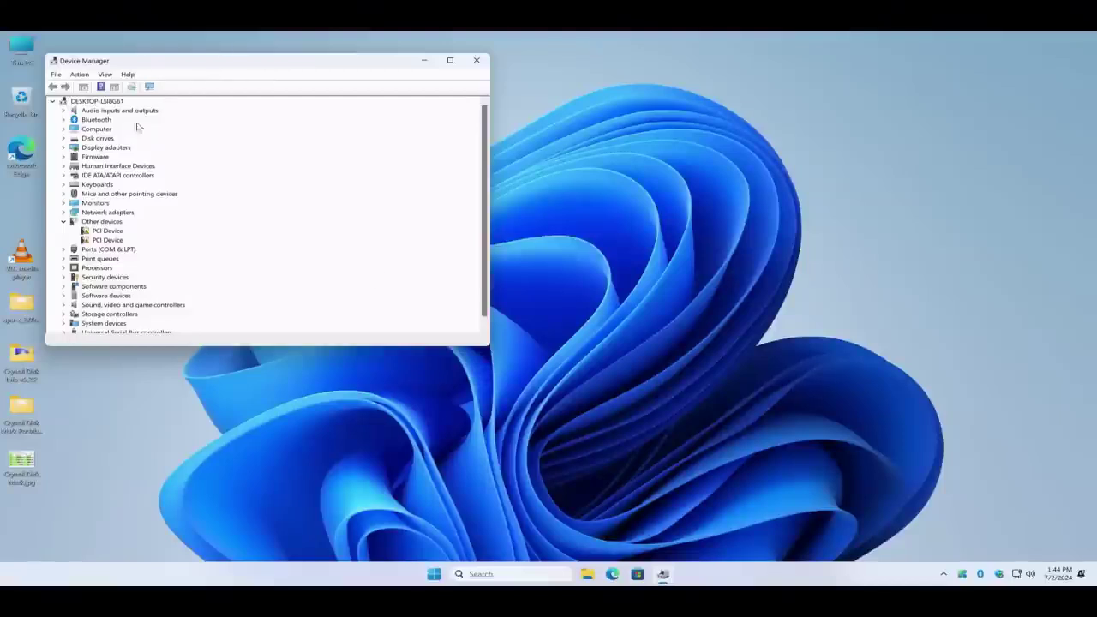
Show the PCI Device's Hardware Ids and select PCI\VEN_8086&DEV_51E9&CC_0C8000.
left_click(117, 233)
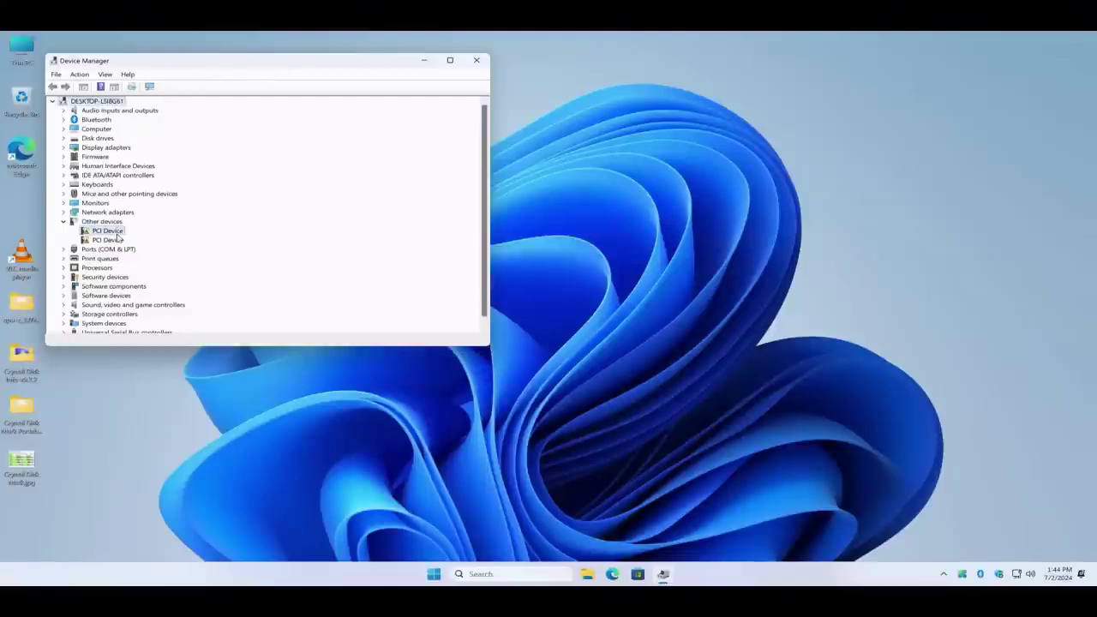
double_click(117, 237)
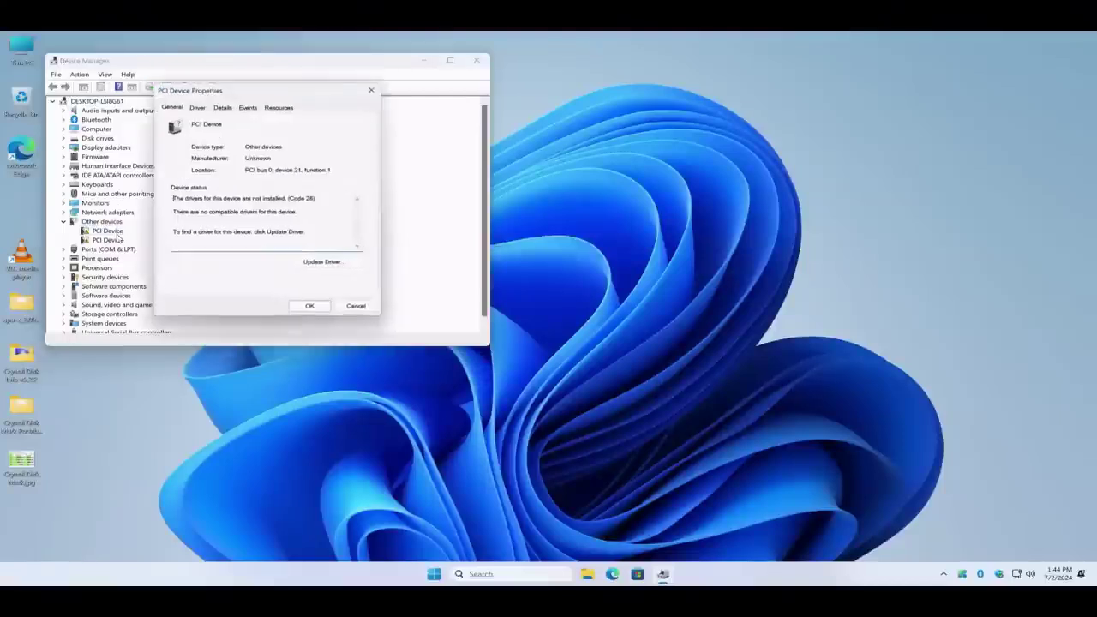
left_click(228, 108)
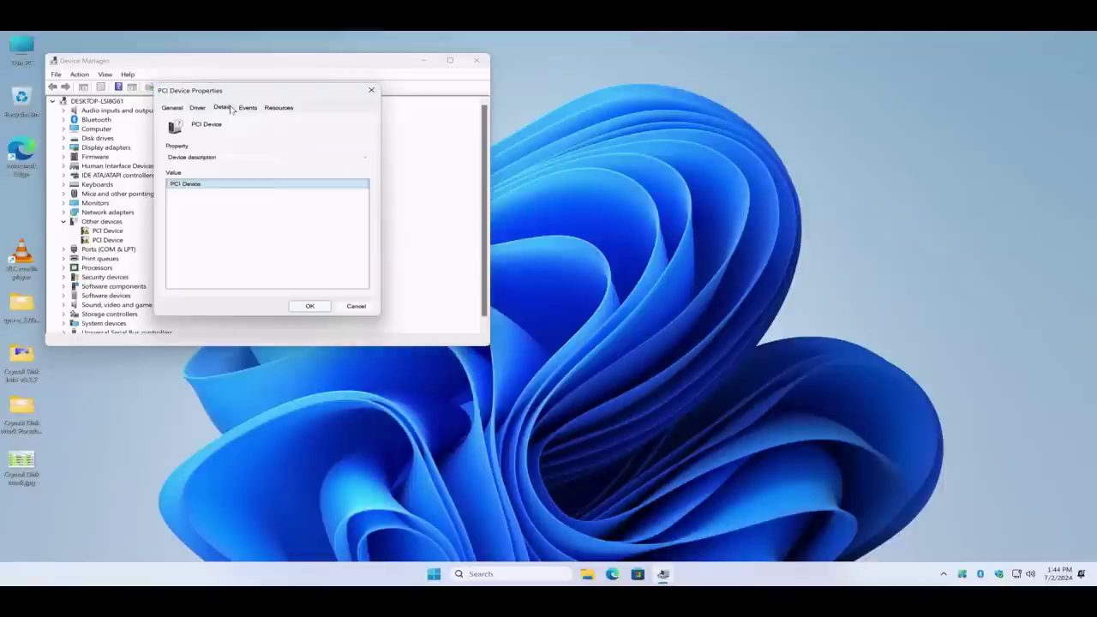
left_click(206, 157)
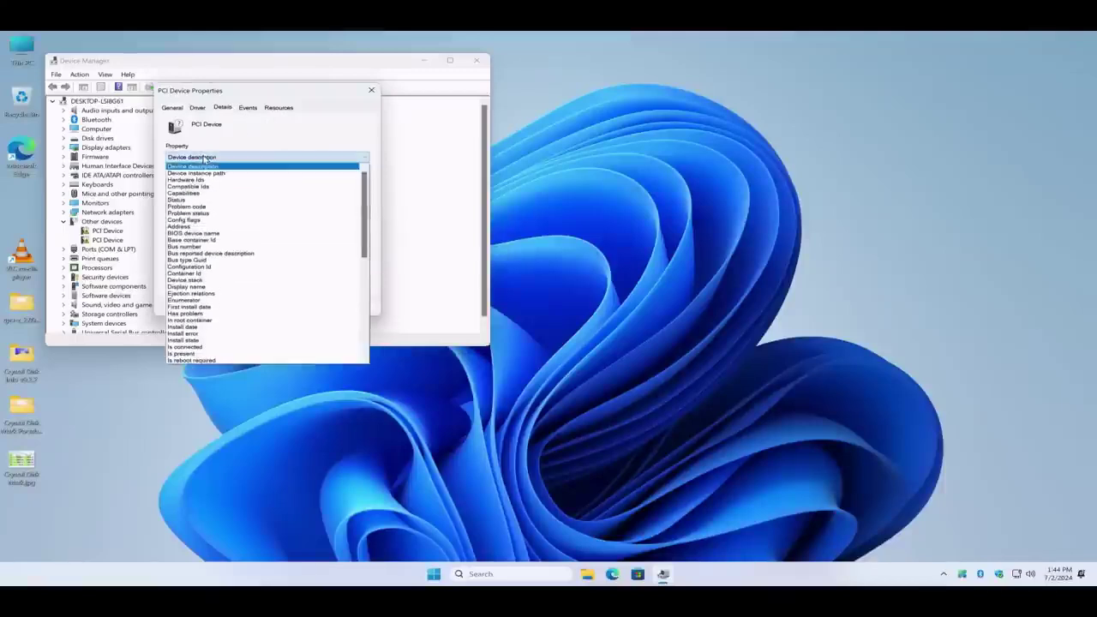
left_click(207, 180)
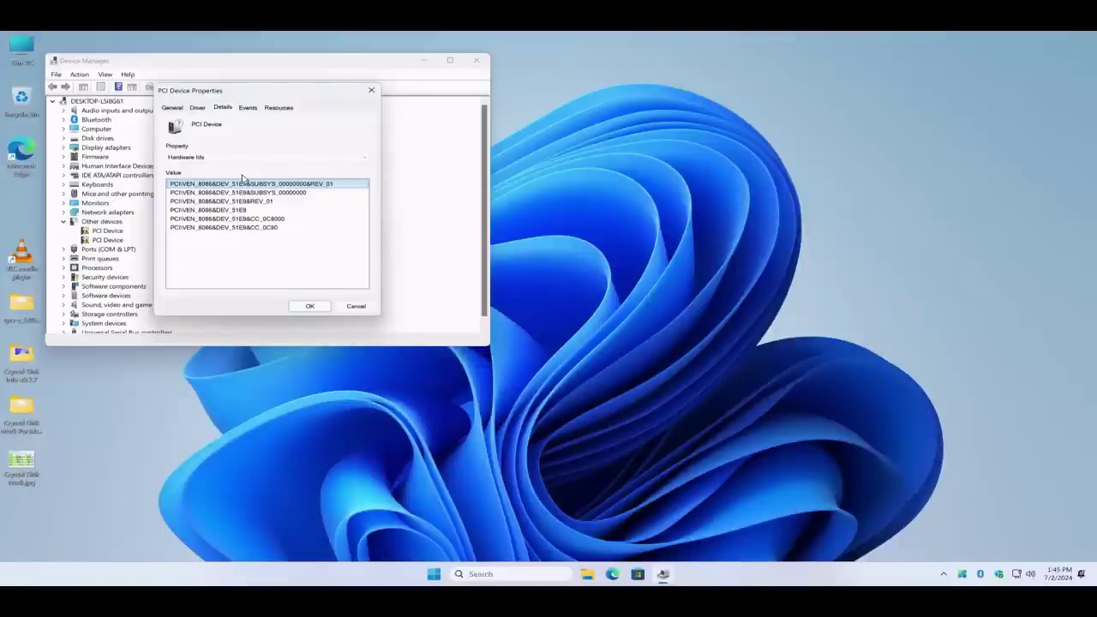
left_click(261, 220)
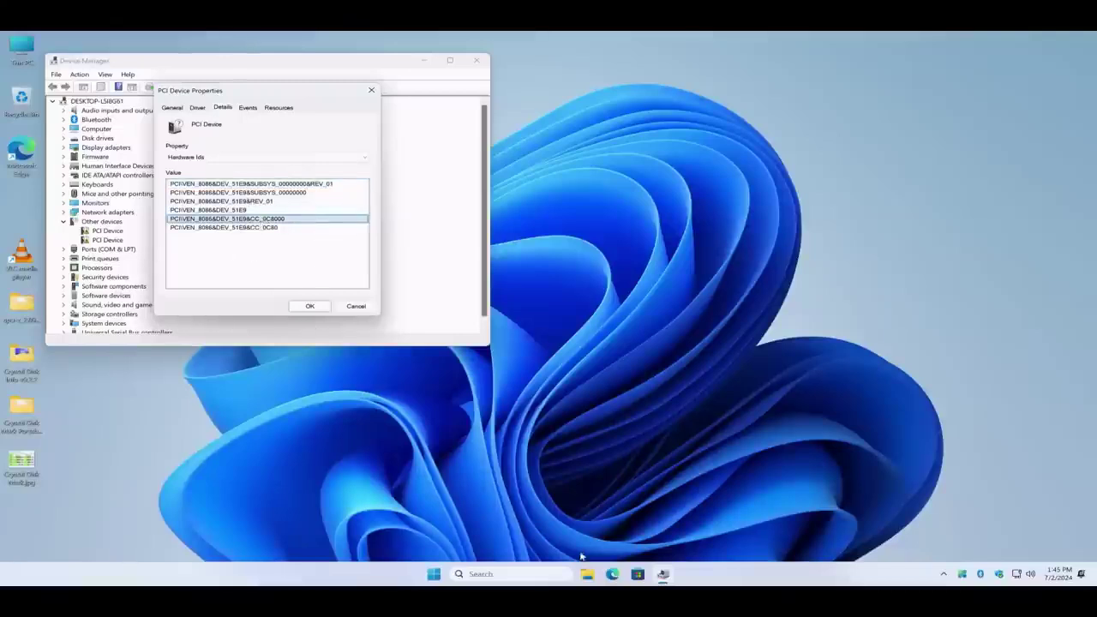
Go to Google in Edge and search the pasted hardware ID PCI\VEN_8086&DEV_51E9&CC_0C8000.
left_click(612, 573)
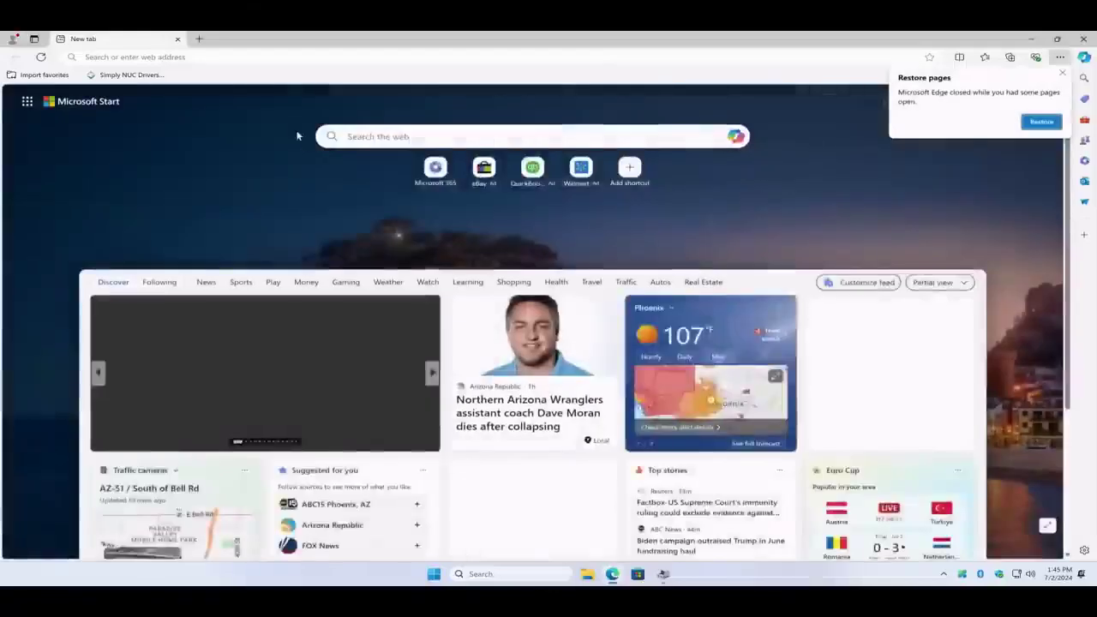
left_click(231, 58)
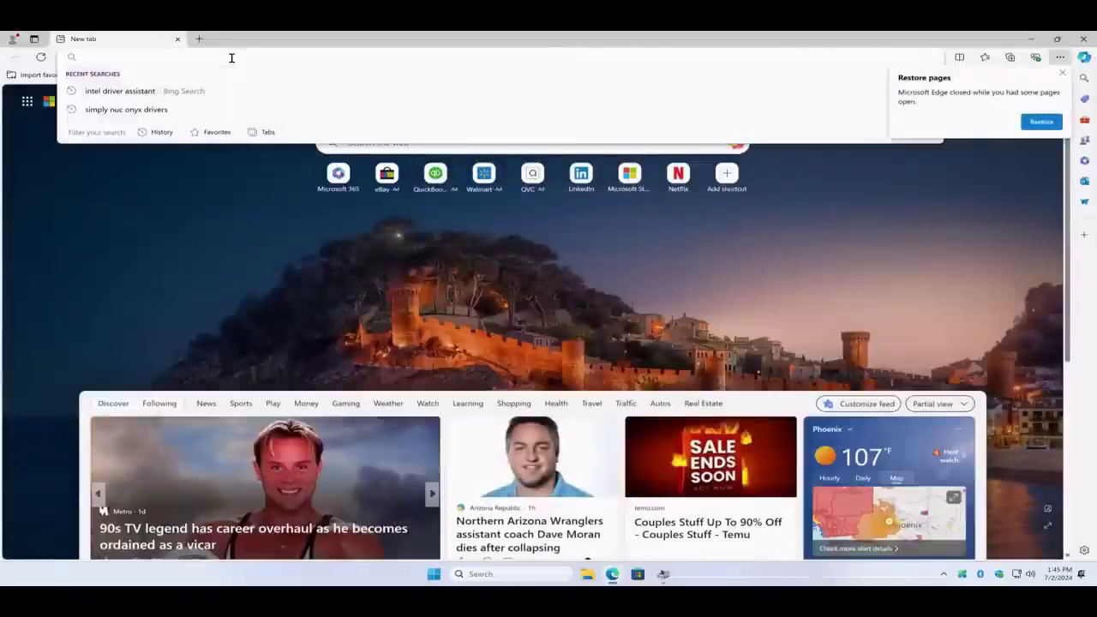
type("google.com")
key("Return")
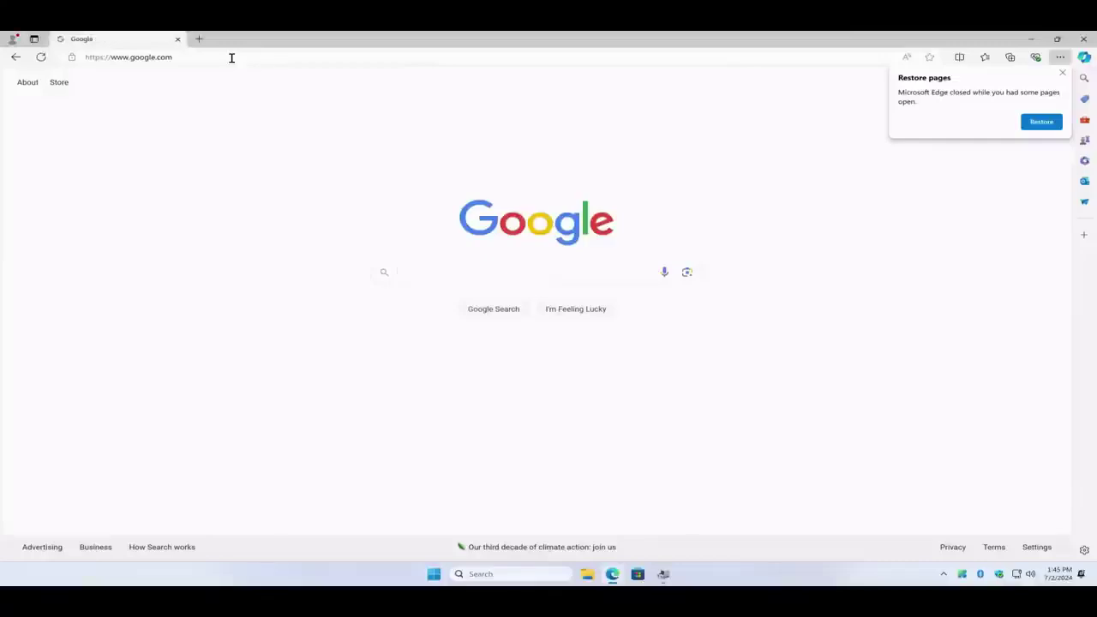
type("PCI\\VEN_8086&DEV_51E9&CC_0C8000")
key("Return")
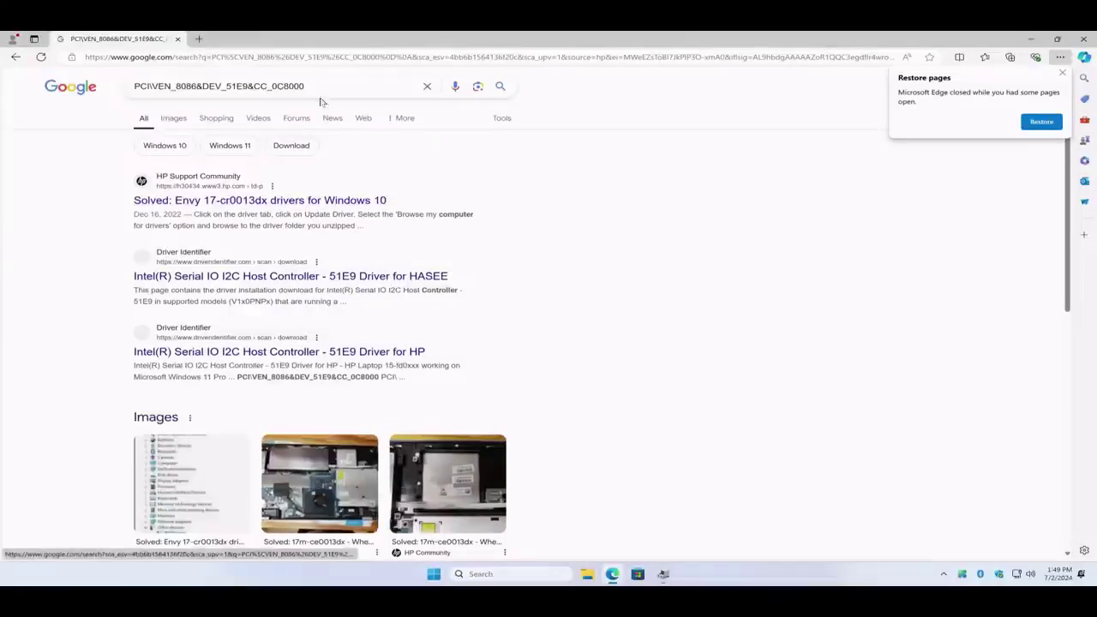
Search 'intel serial io drivers' and open Intel's Serial IO Driver 30.63.1603.05 download page.
left_click_drag(318, 88, 72, 74)
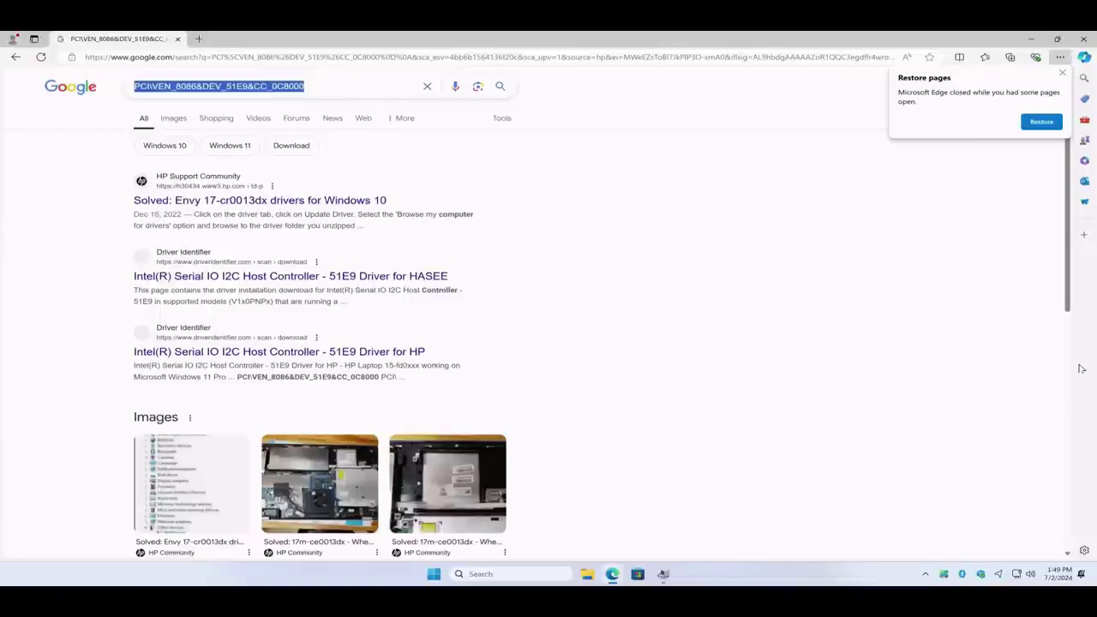
type("intel serio")
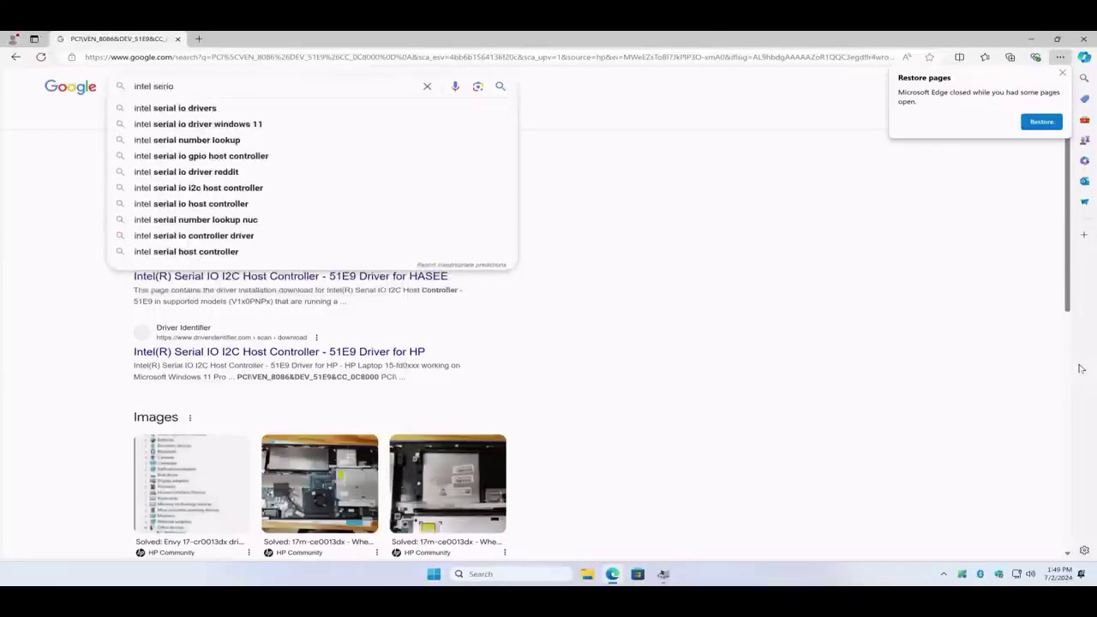
key("BackSpace")
type("al i")
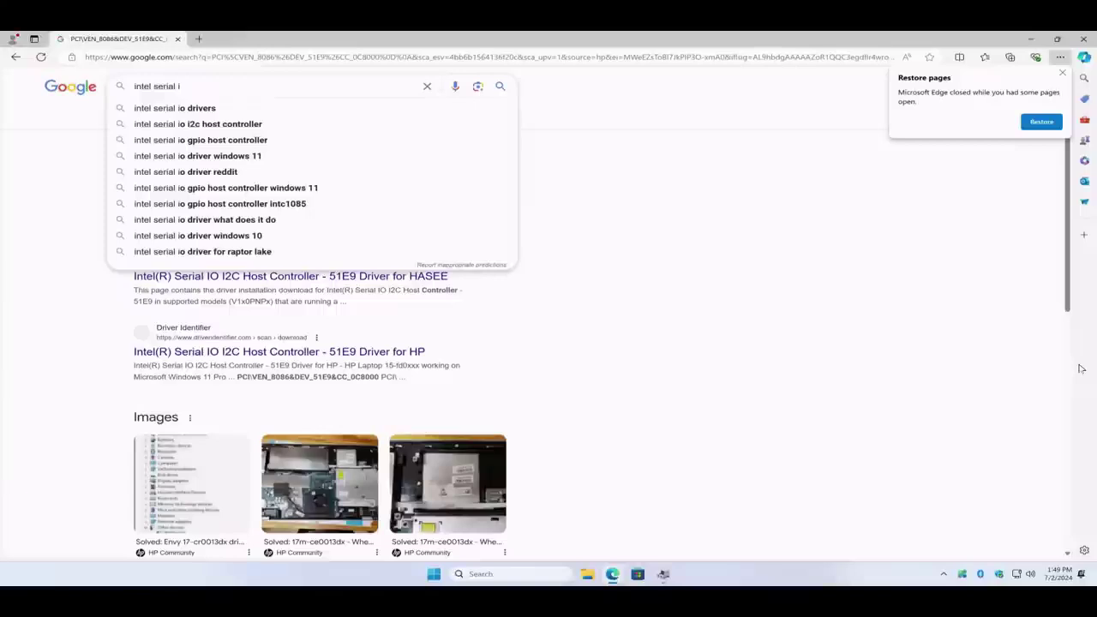
key("Down")
key("Return")
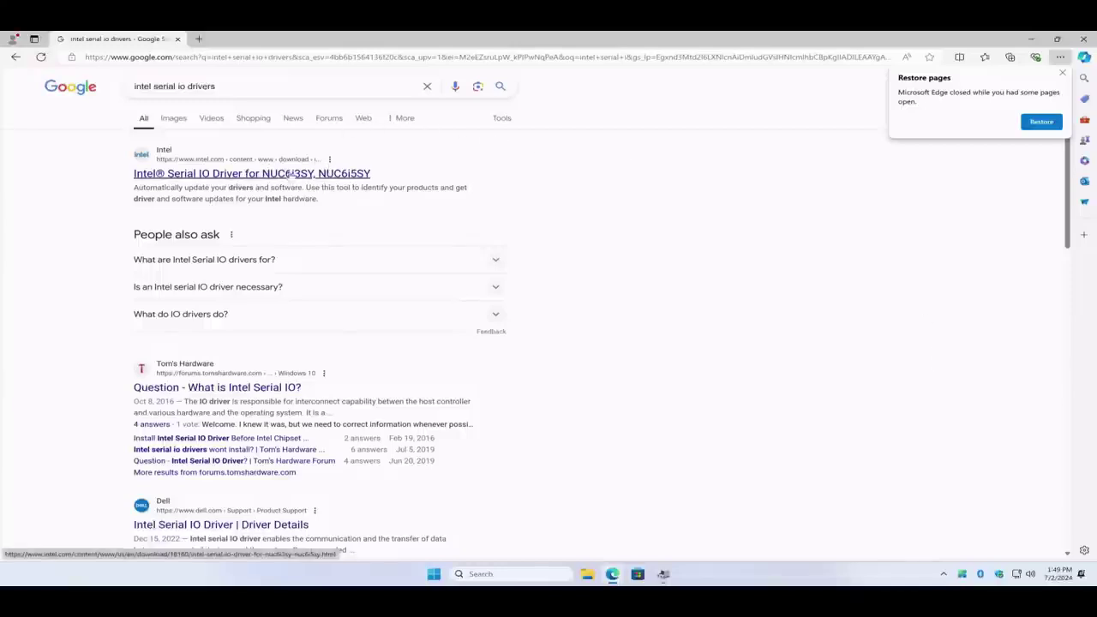
left_click(254, 174)
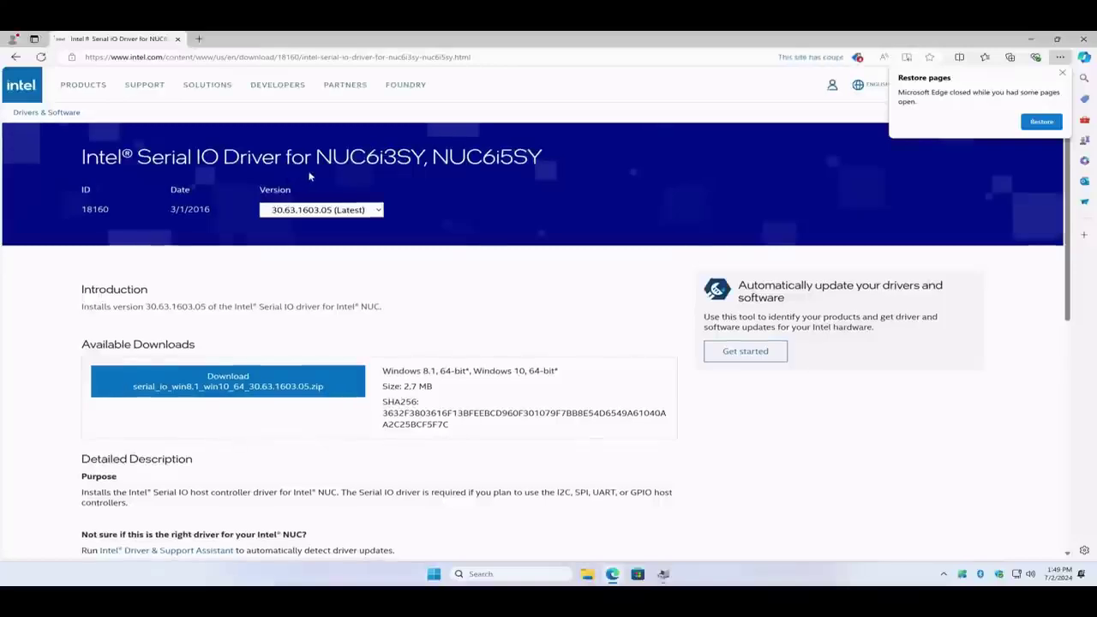
left_click(256, 388)
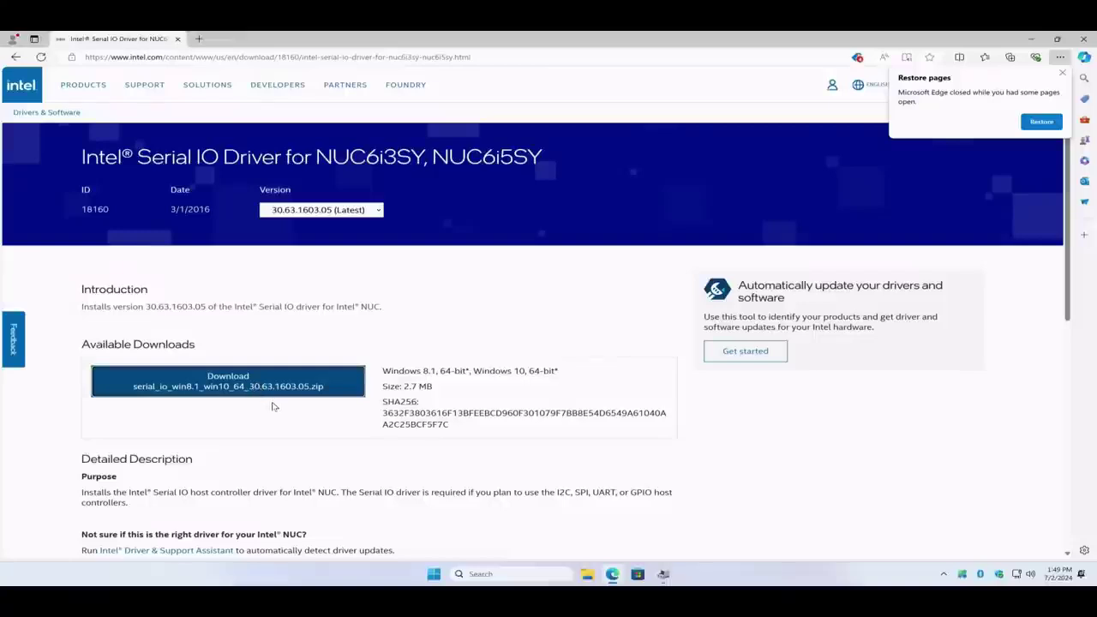
left_click(273, 393)
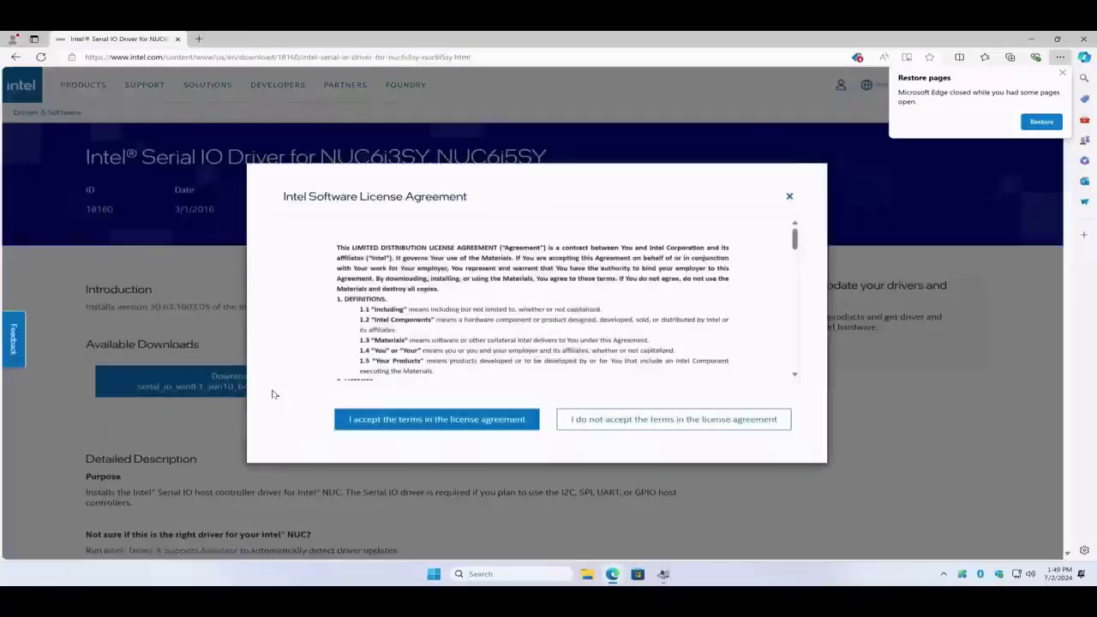
left_click(790, 196)
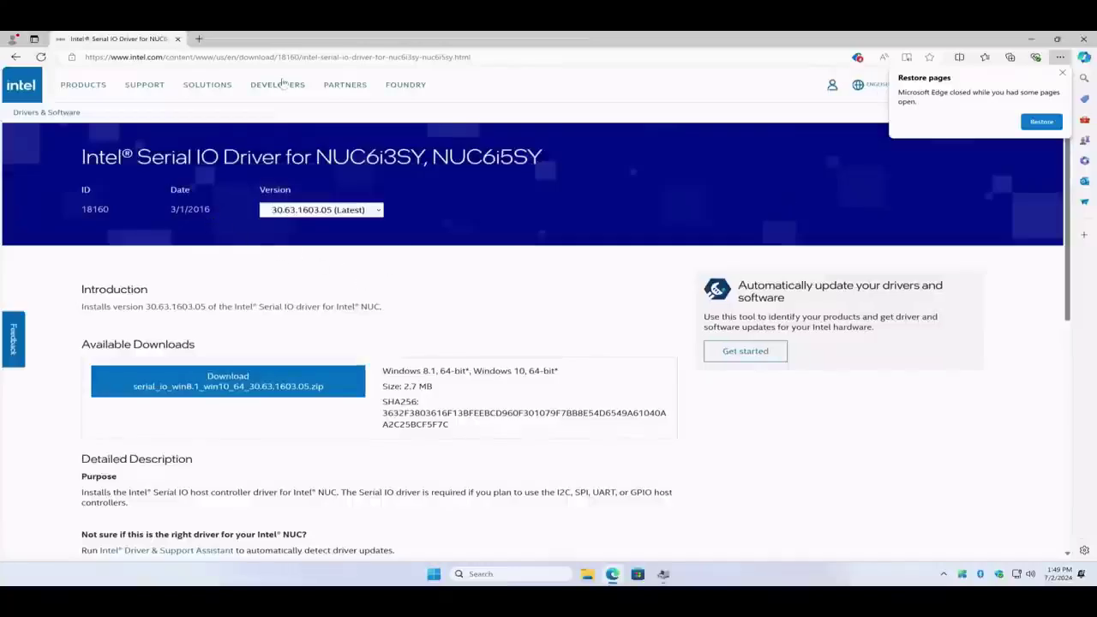
left_click(16, 57)
Search 'intel serial io drivers windows 11' and open the Lenovo Intel Serial IO Driver result.
scroll(194, 214, "down", 3)
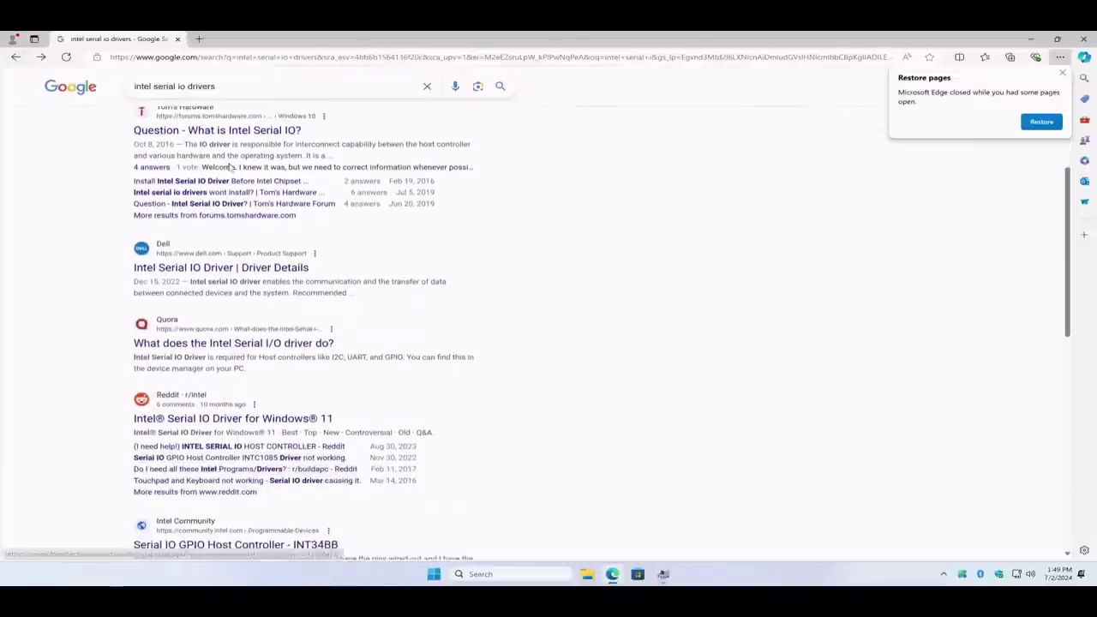
scroll(224, 185, "down", 2)
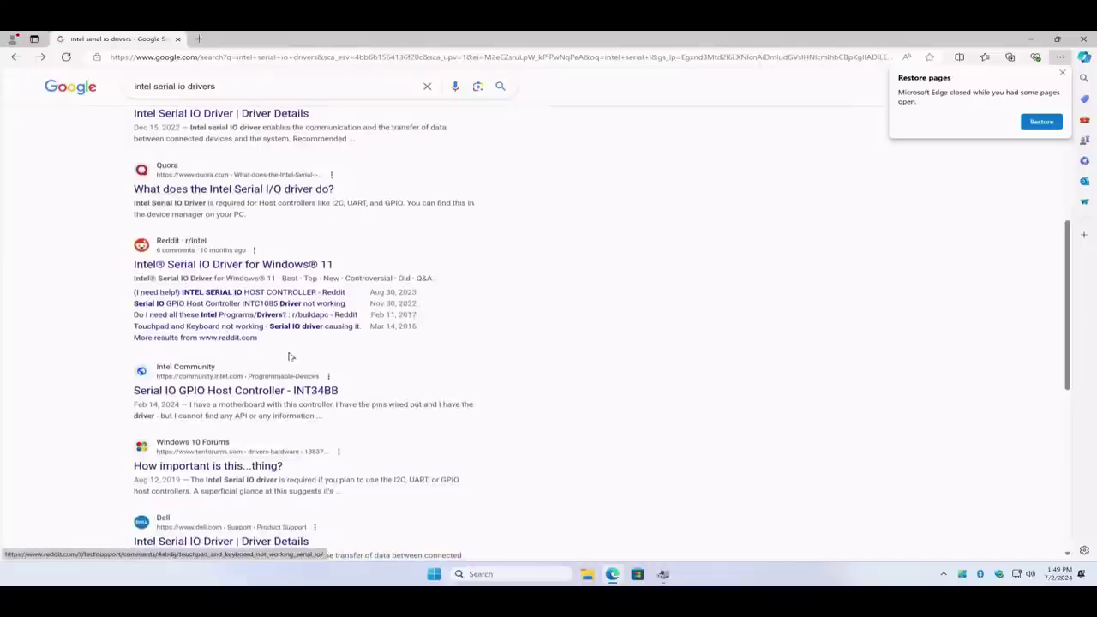
scroll(275, 343, "up", 5)
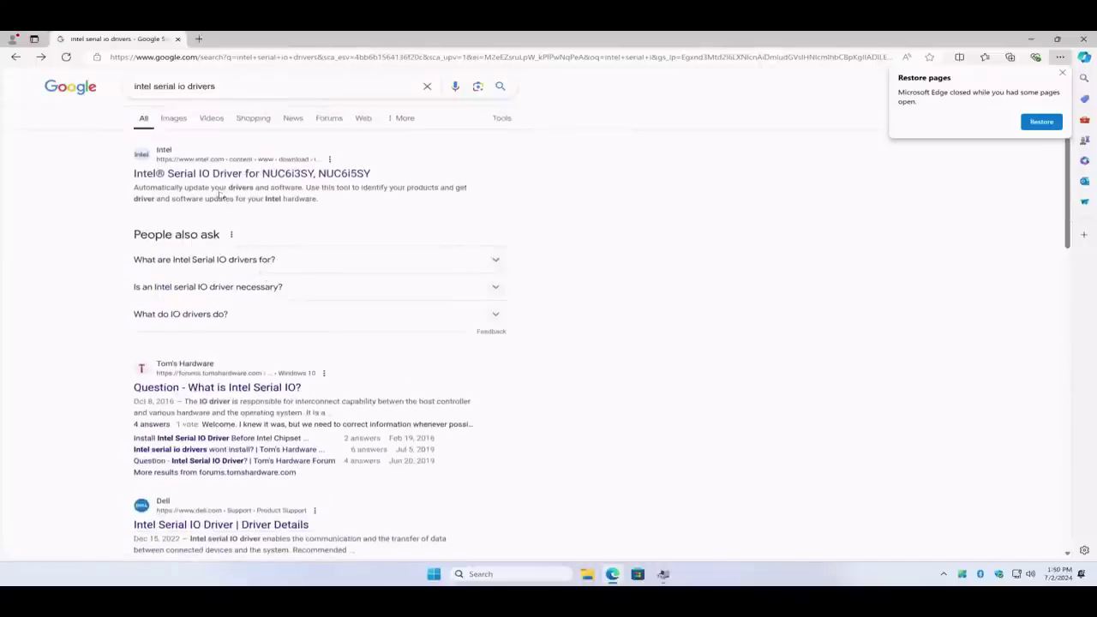
left_click(234, 87)
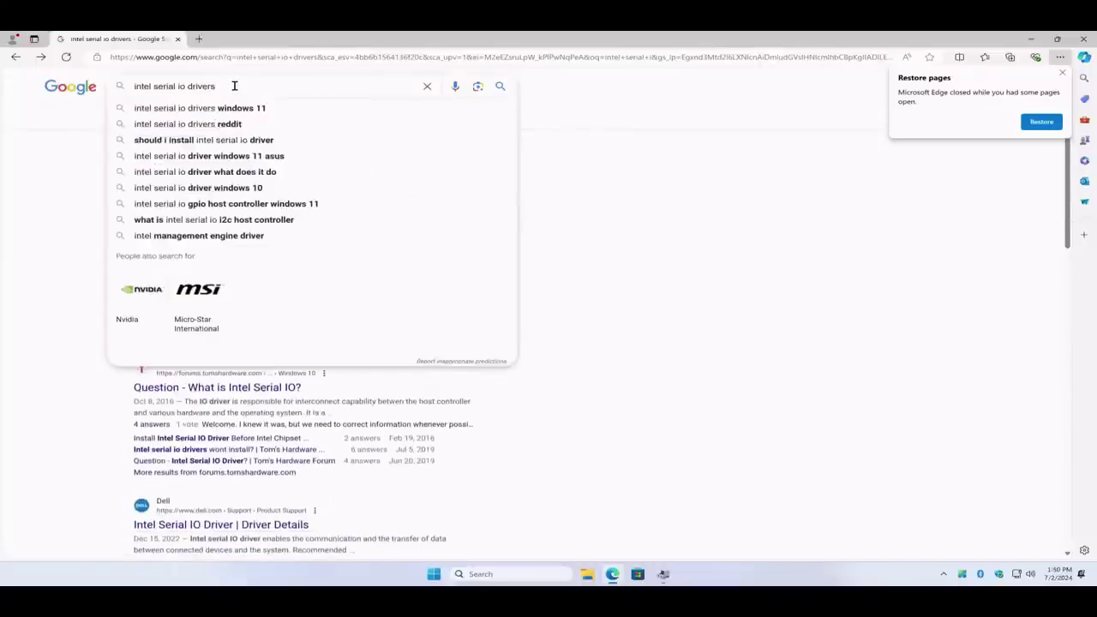
key("Down")
key("Return")
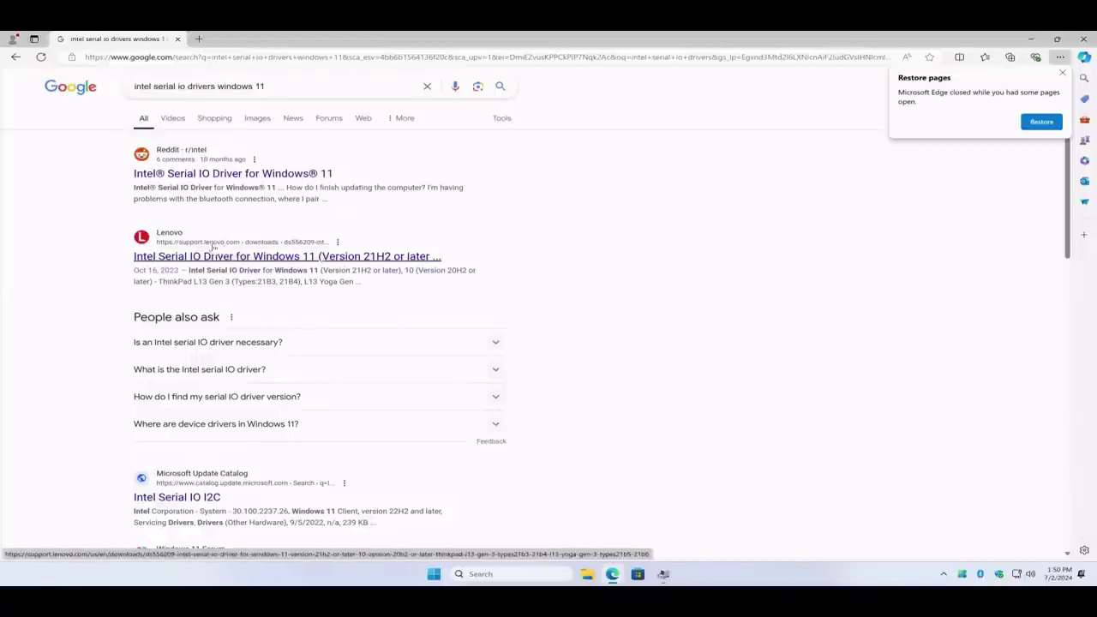
left_click(231, 262)
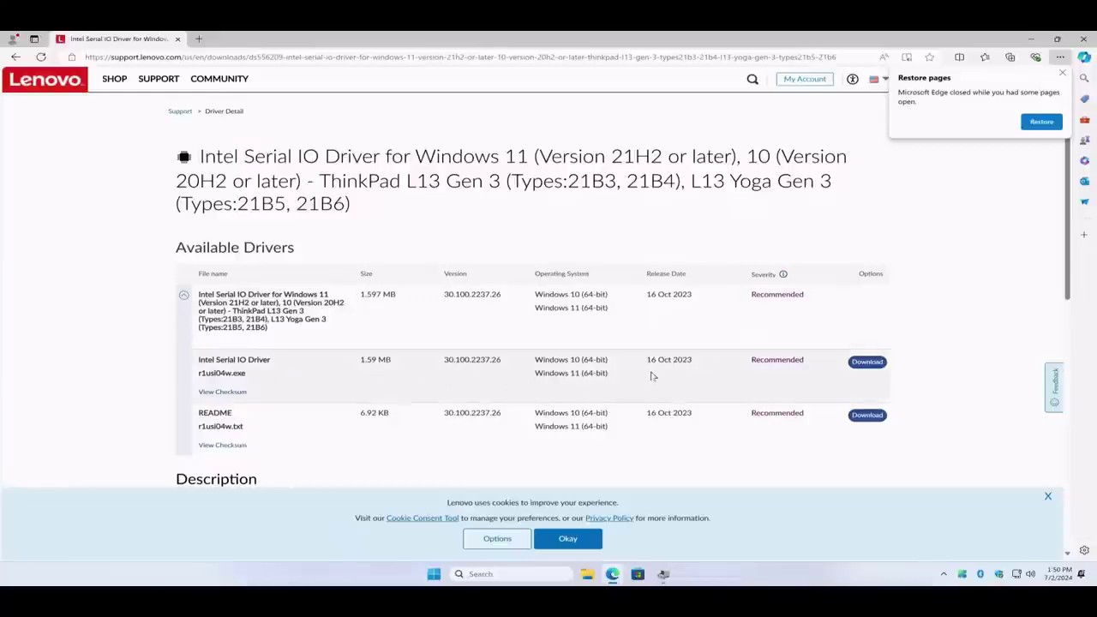
Download r1usi04w.exe (1.59 MB), skipping the compatibility check and restore-pages notice.
left_click(864, 370)
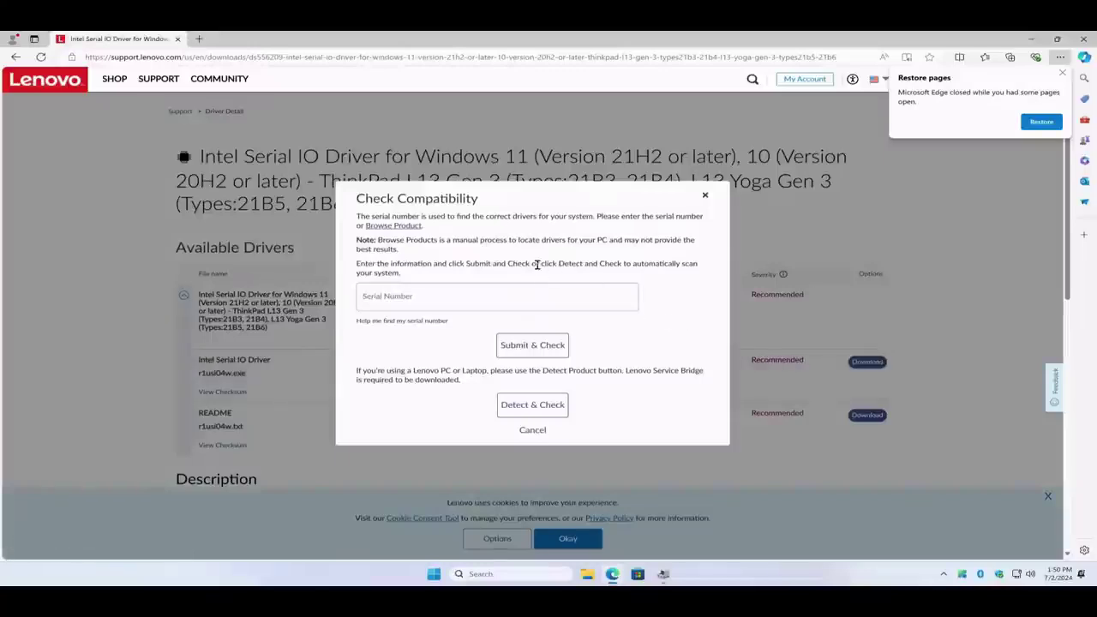
left_click(537, 437)
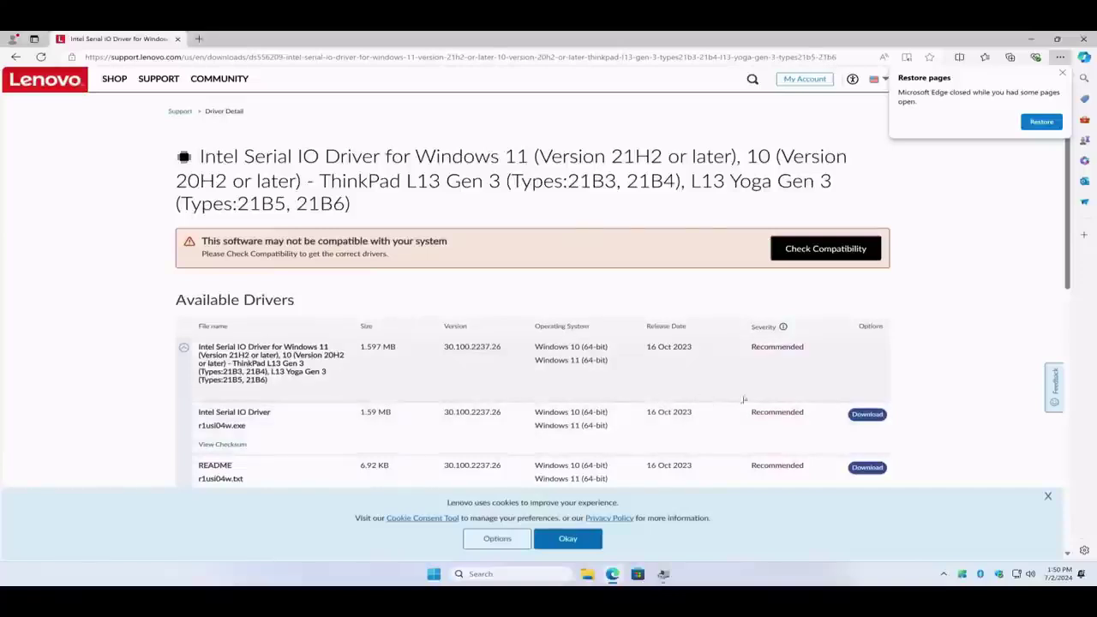
left_click(865, 418)
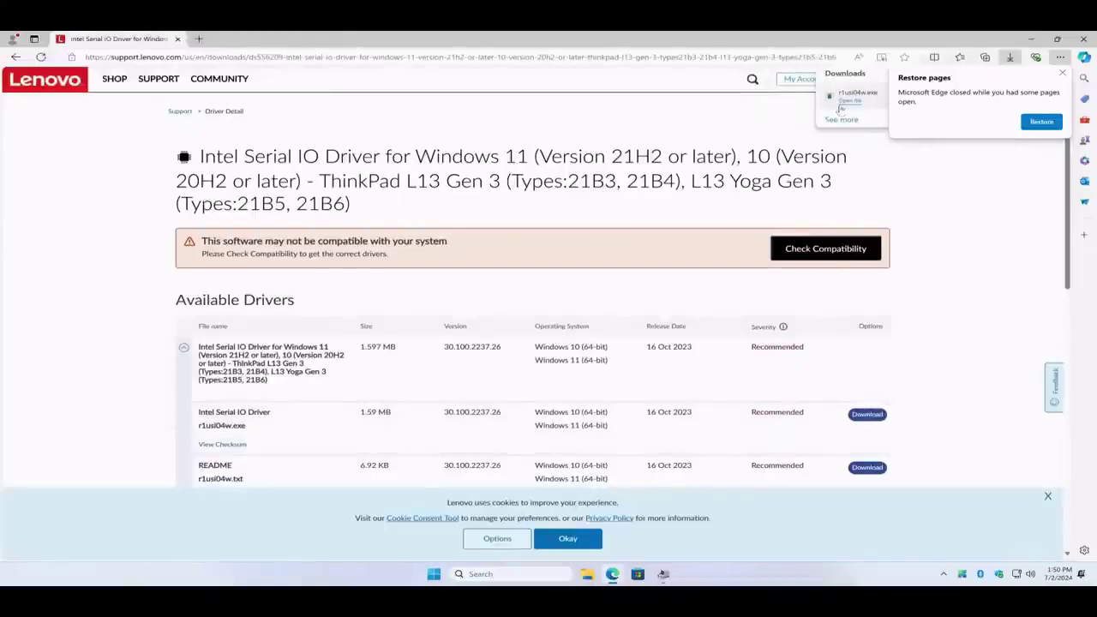
left_click(1062, 74)
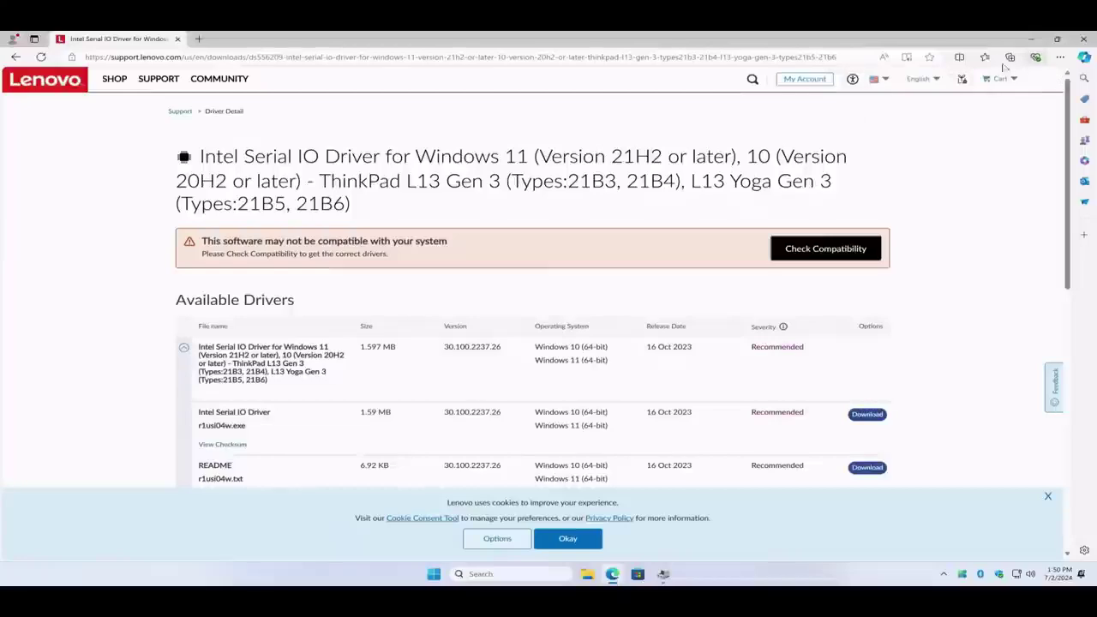
Close Edge, the PCI Device properties and Device Manager, then show Downloads in File Explorer.
left_click(1083, 39)
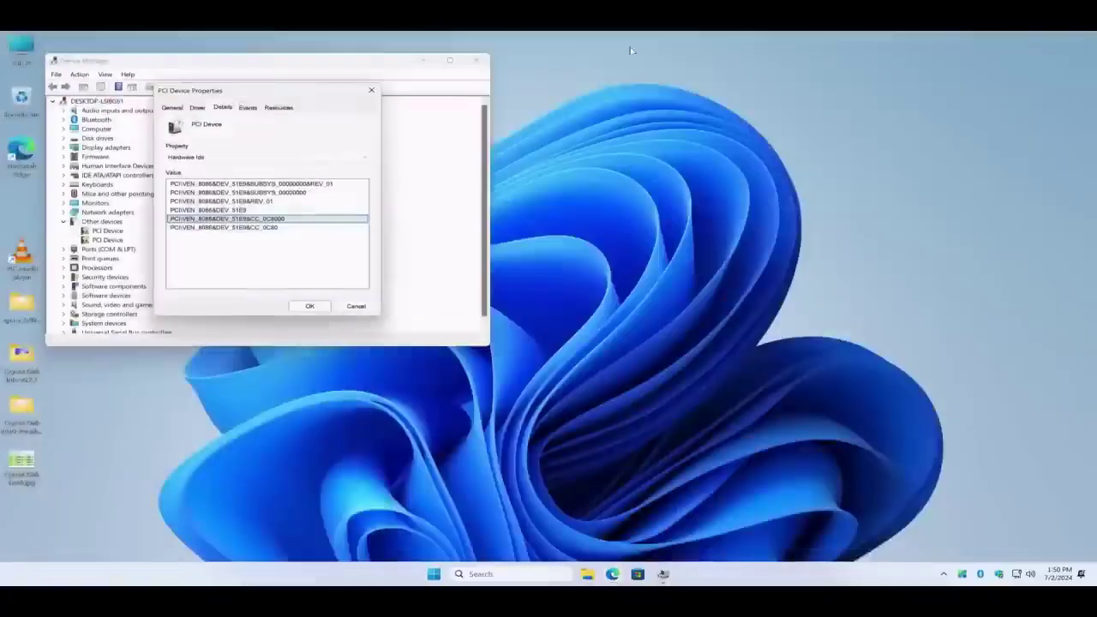
left_click(356, 306)
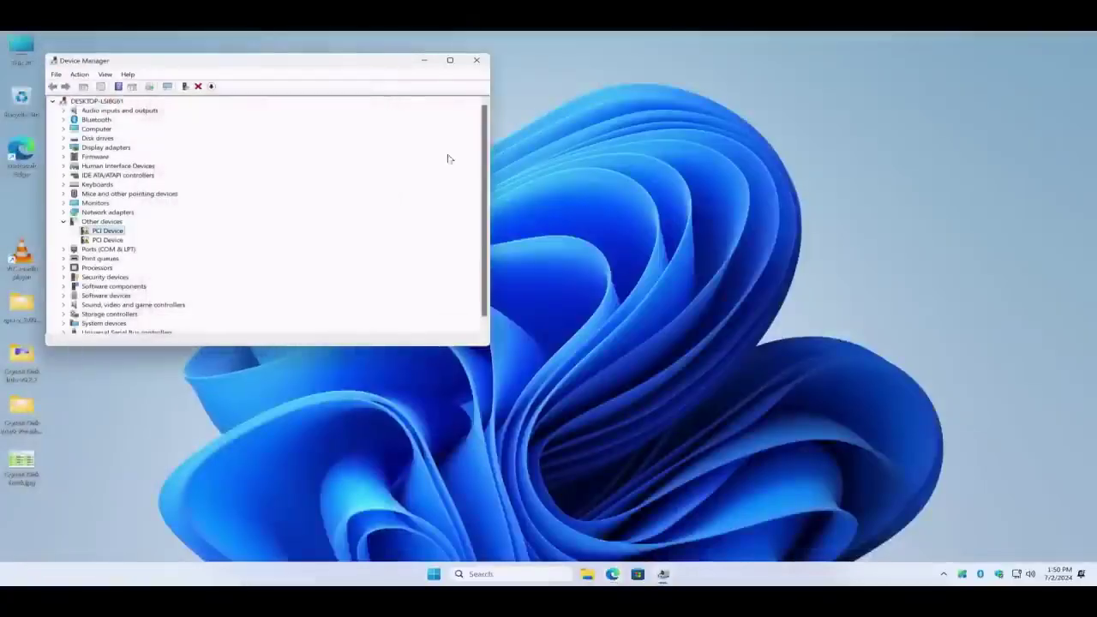
left_click(476, 60)
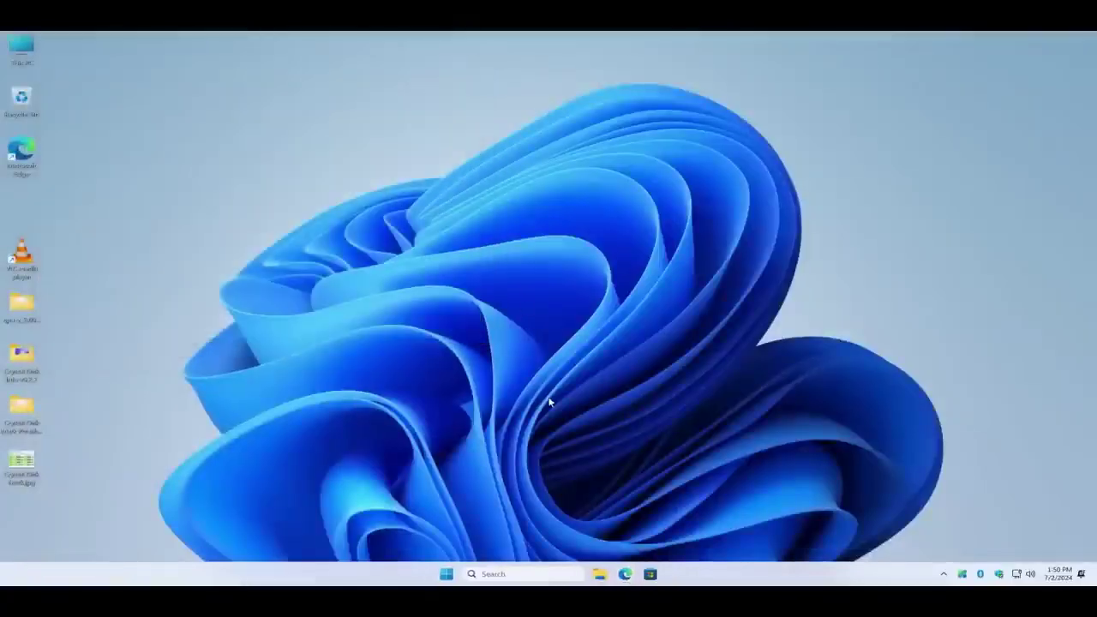
left_click(599, 573)
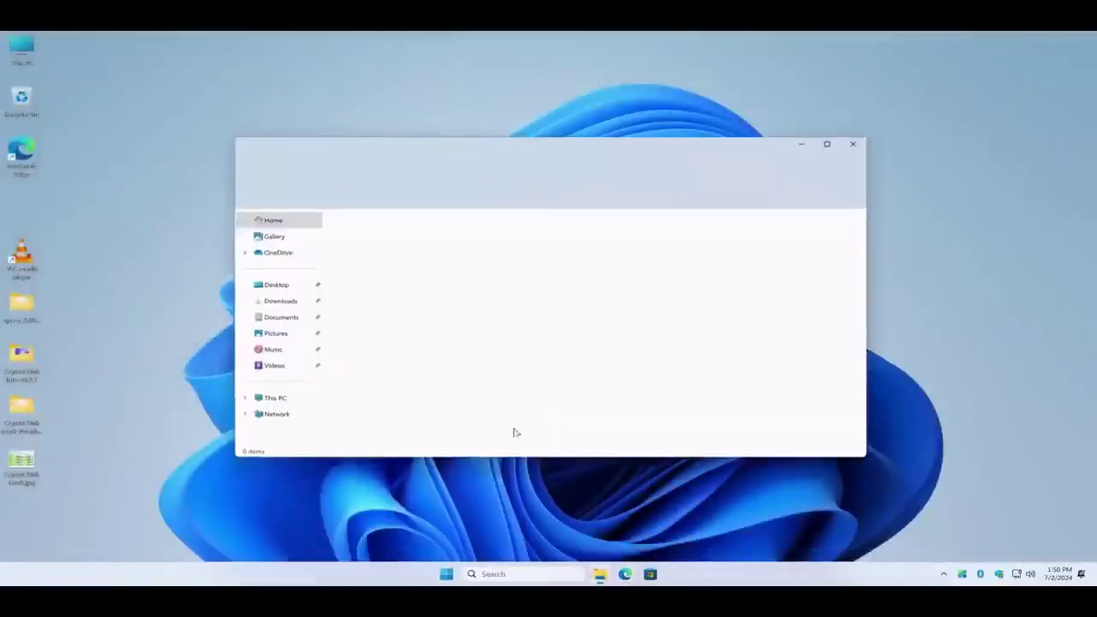
left_click(283, 300)
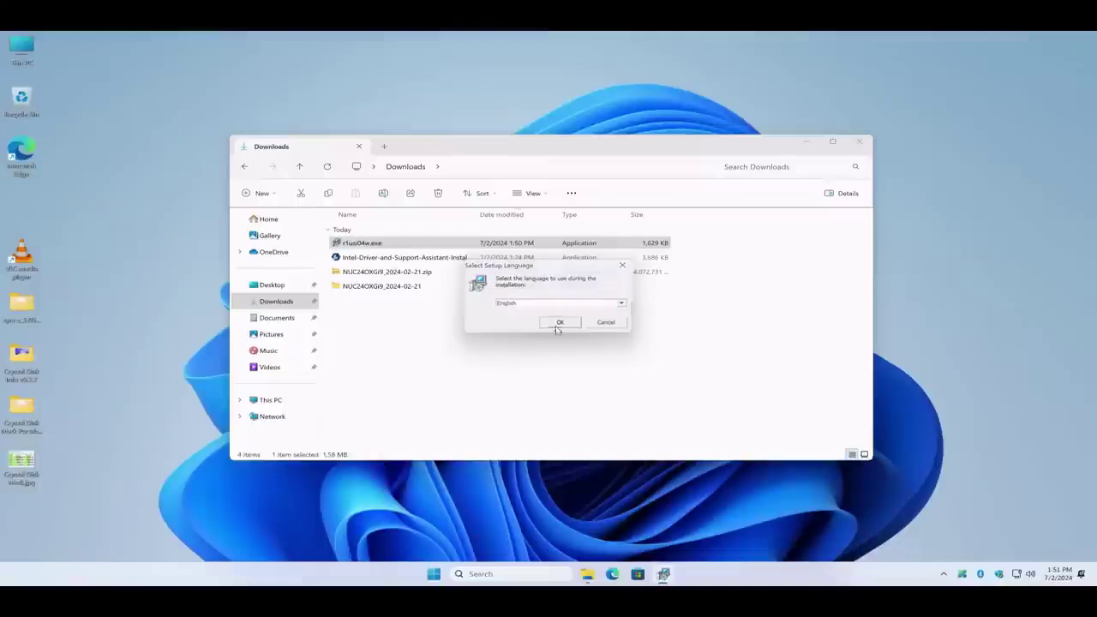
Install the Intel Serial IO driver from r1usi04w.exe in English, accepting the Lenovo license.
left_click(559, 322)
left_click(497, 351)
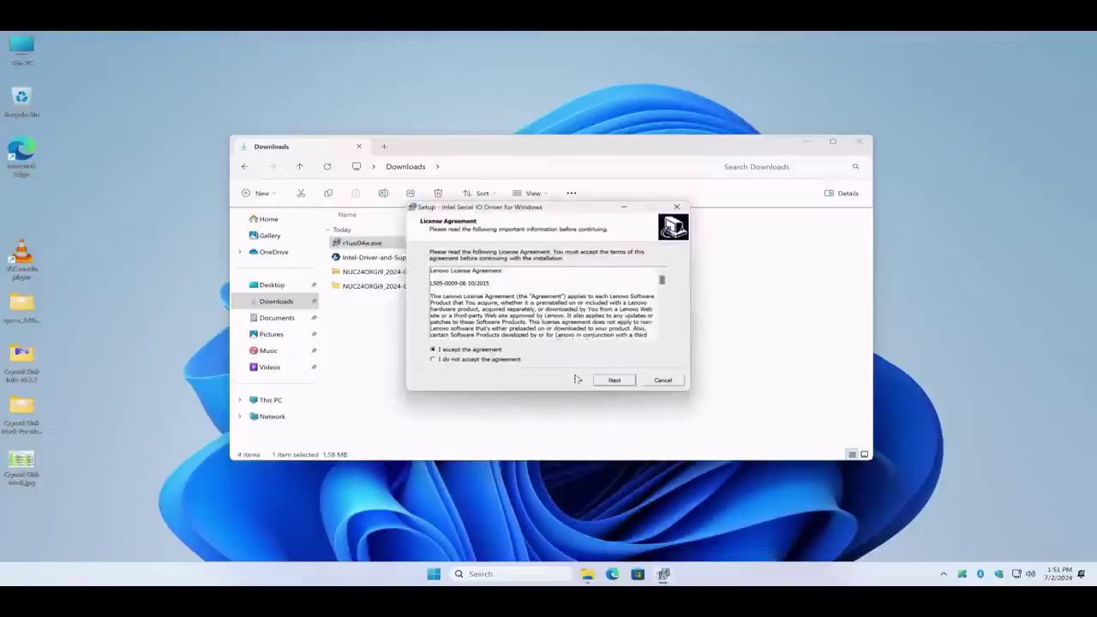
left_click(601, 382)
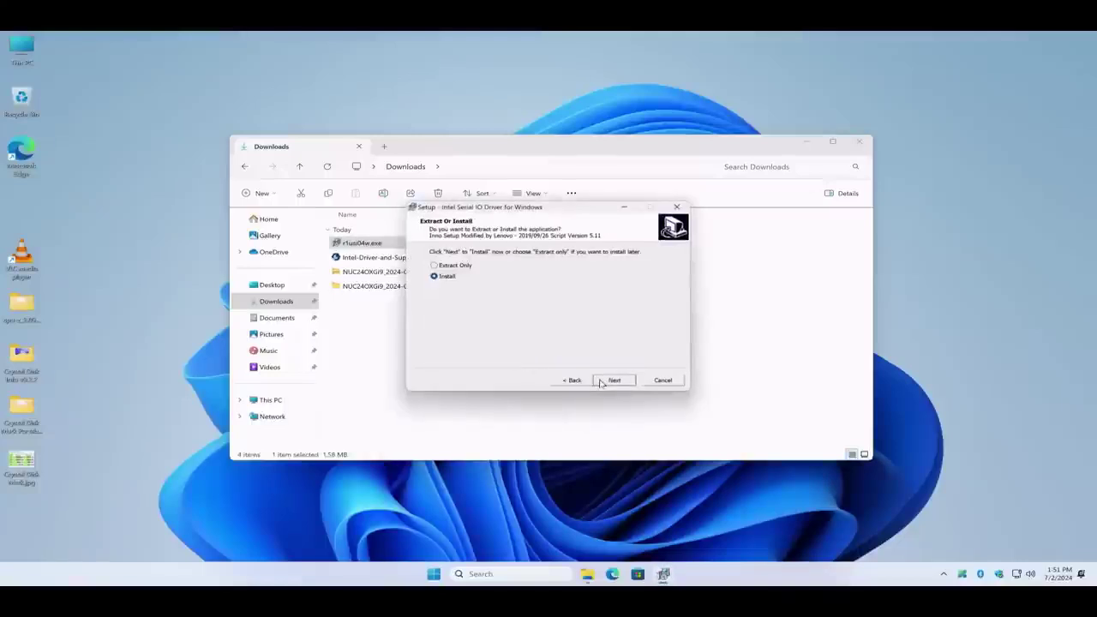
left_click(602, 382)
left_click(617, 382)
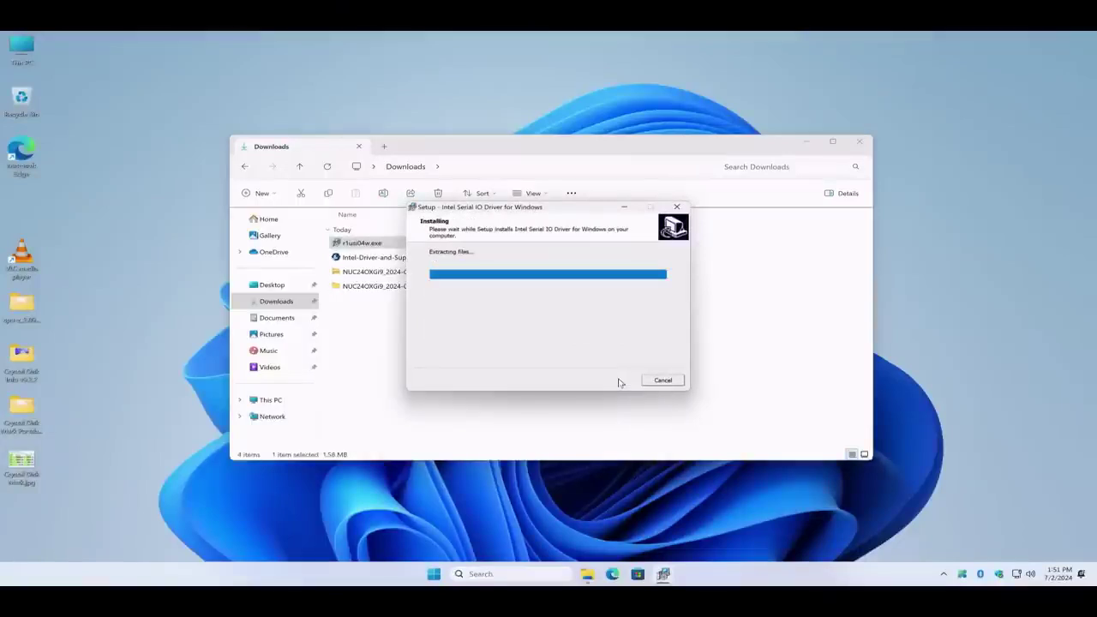
left_click(614, 381)
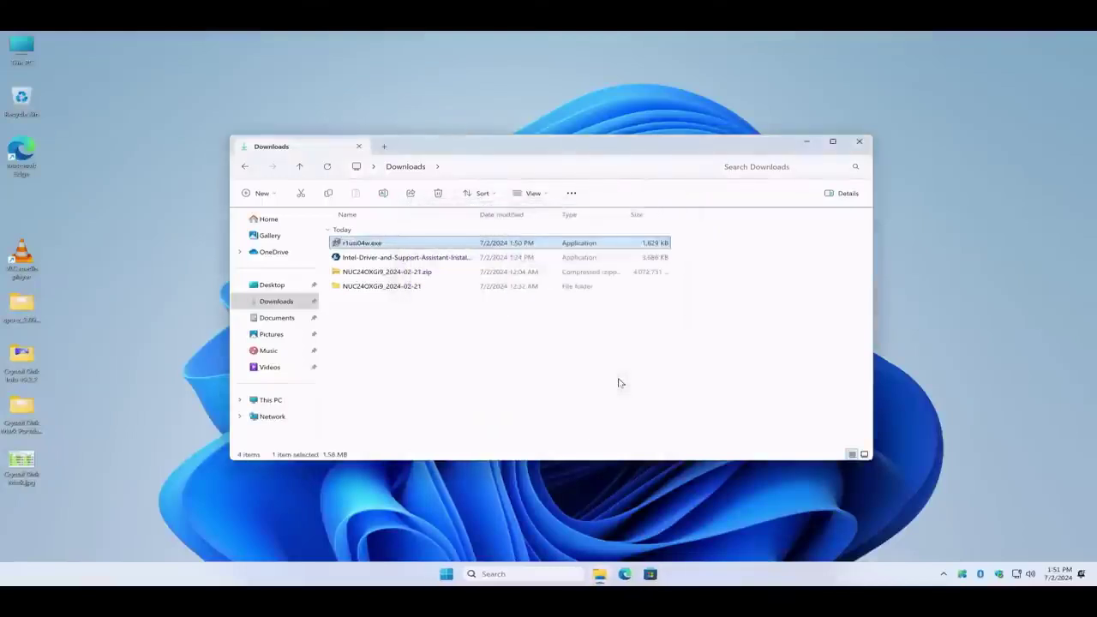
right_click(447, 573)
Reopen Device Manager to confirm no unknown PCI Devices remain, and close the Downloads window.
left_click(420, 354)
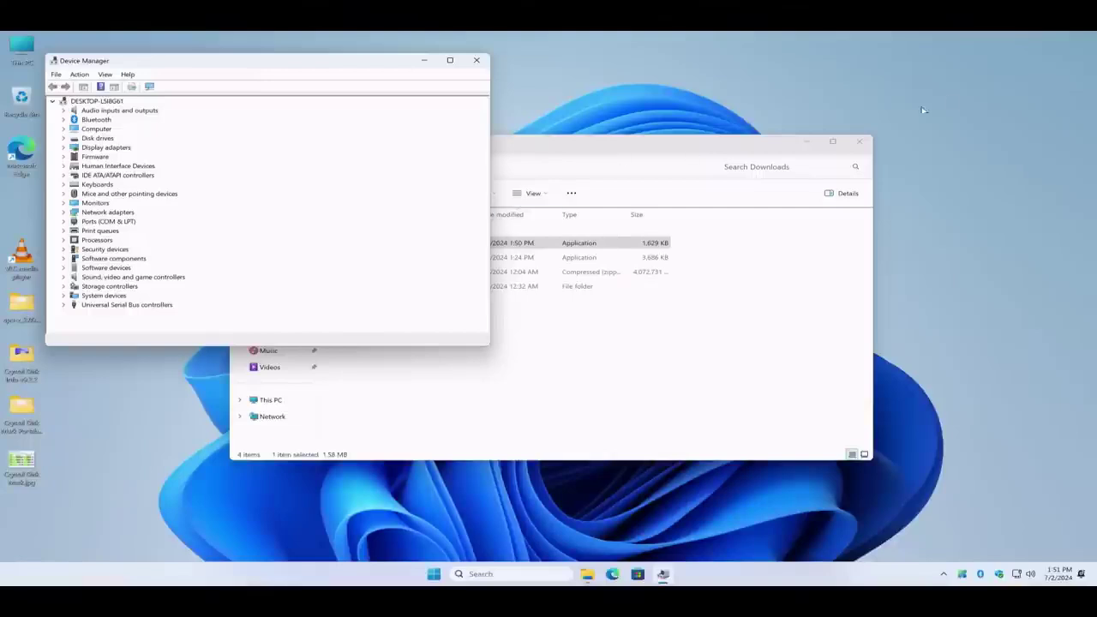
left_click(859, 142)
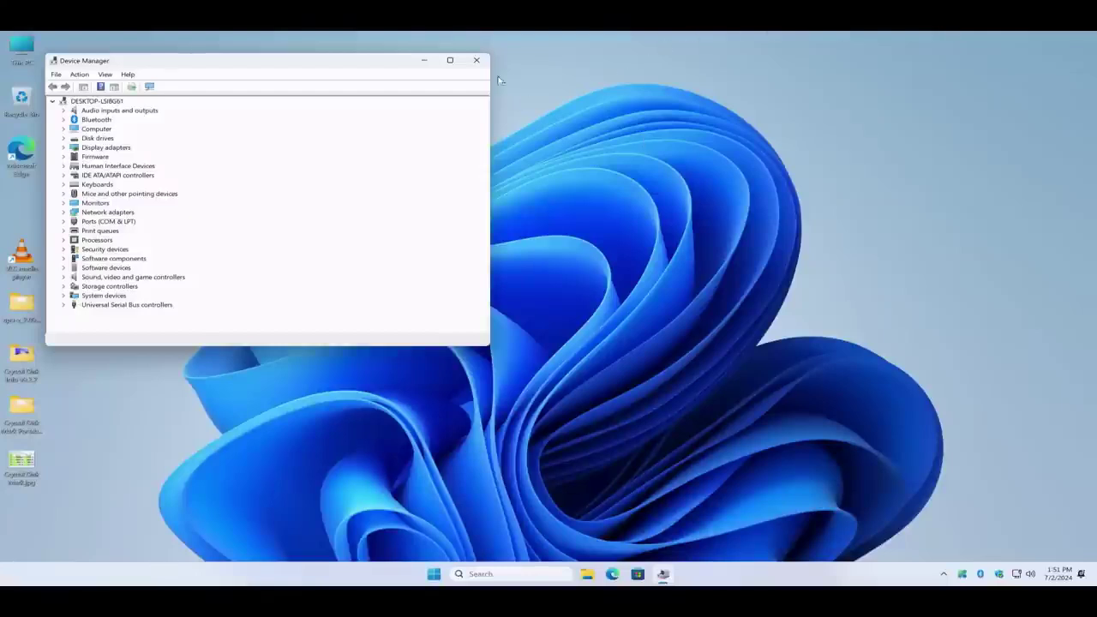
Close the Device Manager window, leaving just the Windows desktop.
left_click(477, 61)
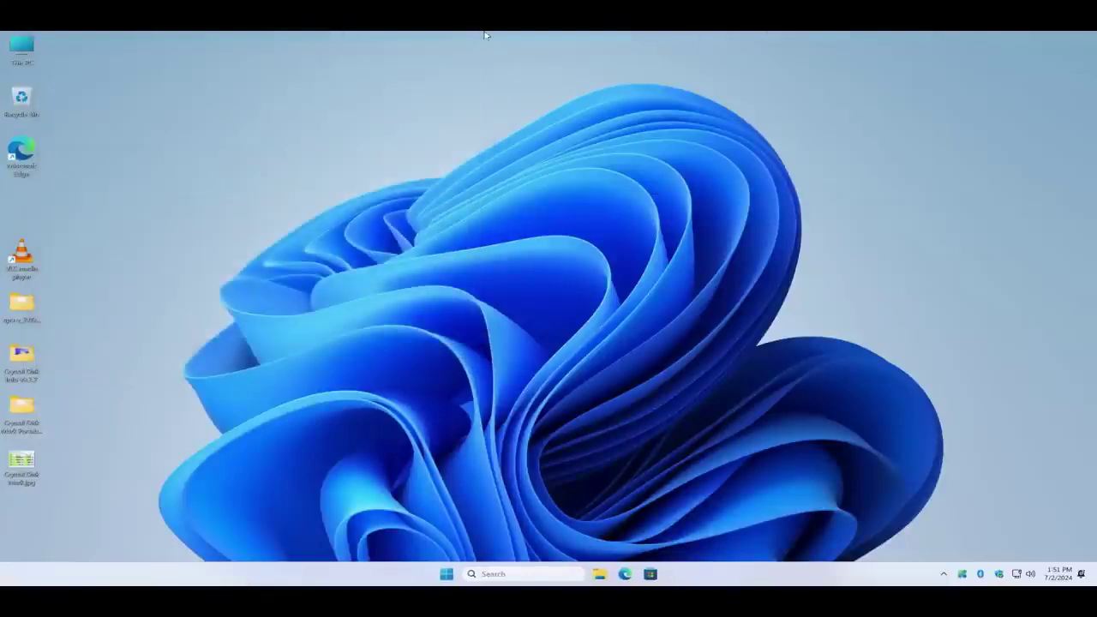